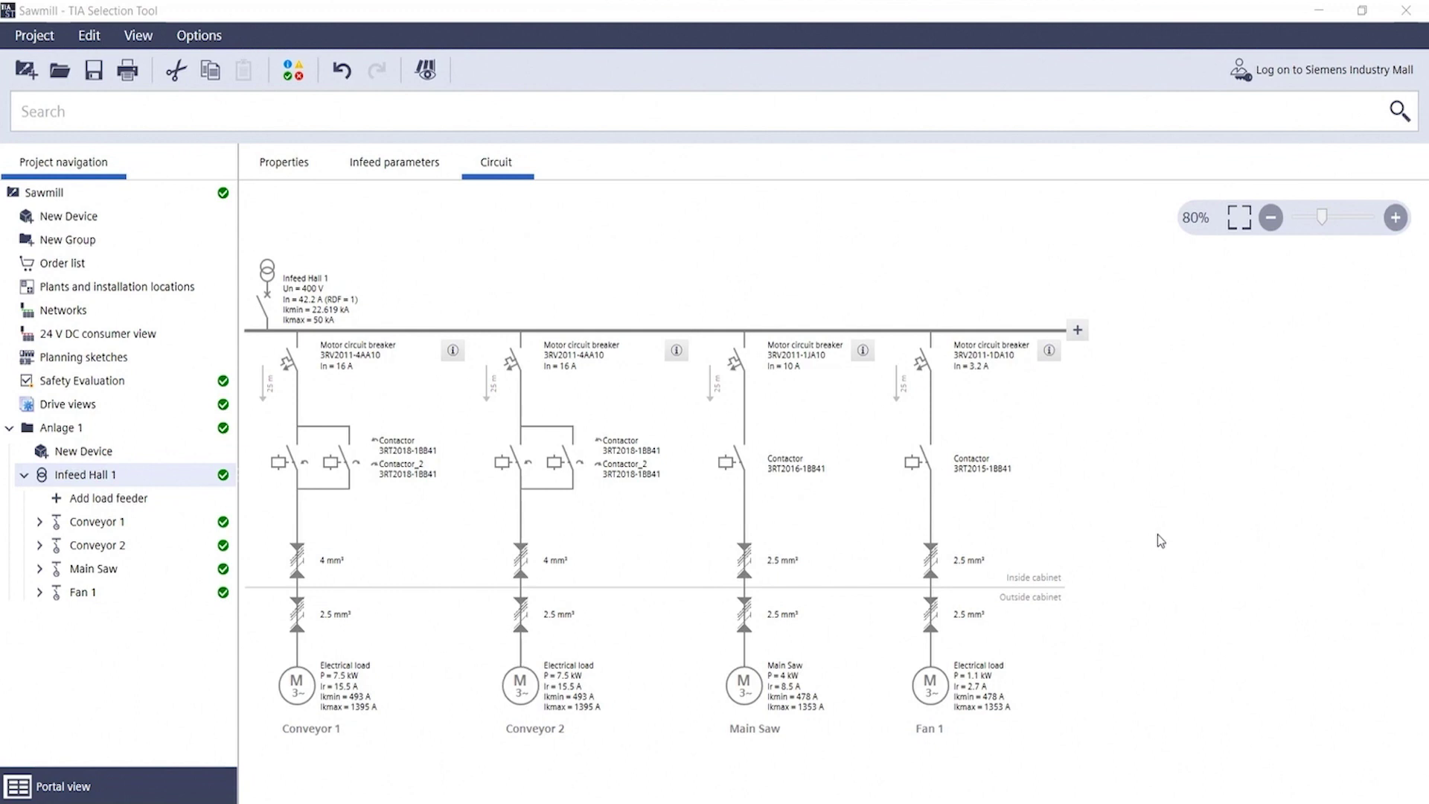
Step: Add a fifth load feeder to Infeed Hall 1 with a 5.5 kW, 11.5 A motor
mouse_move(1066, 387)
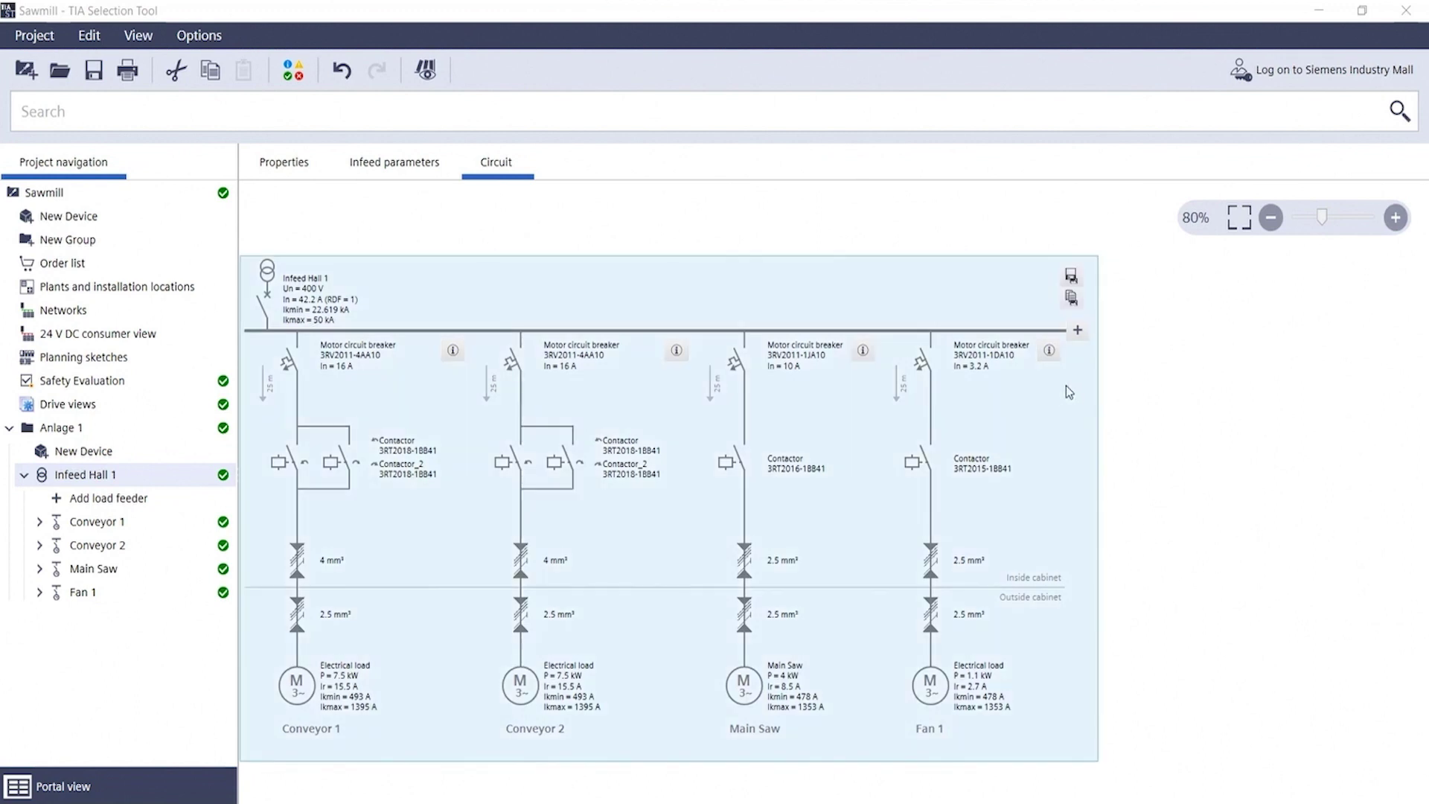
left_click(1077, 331)
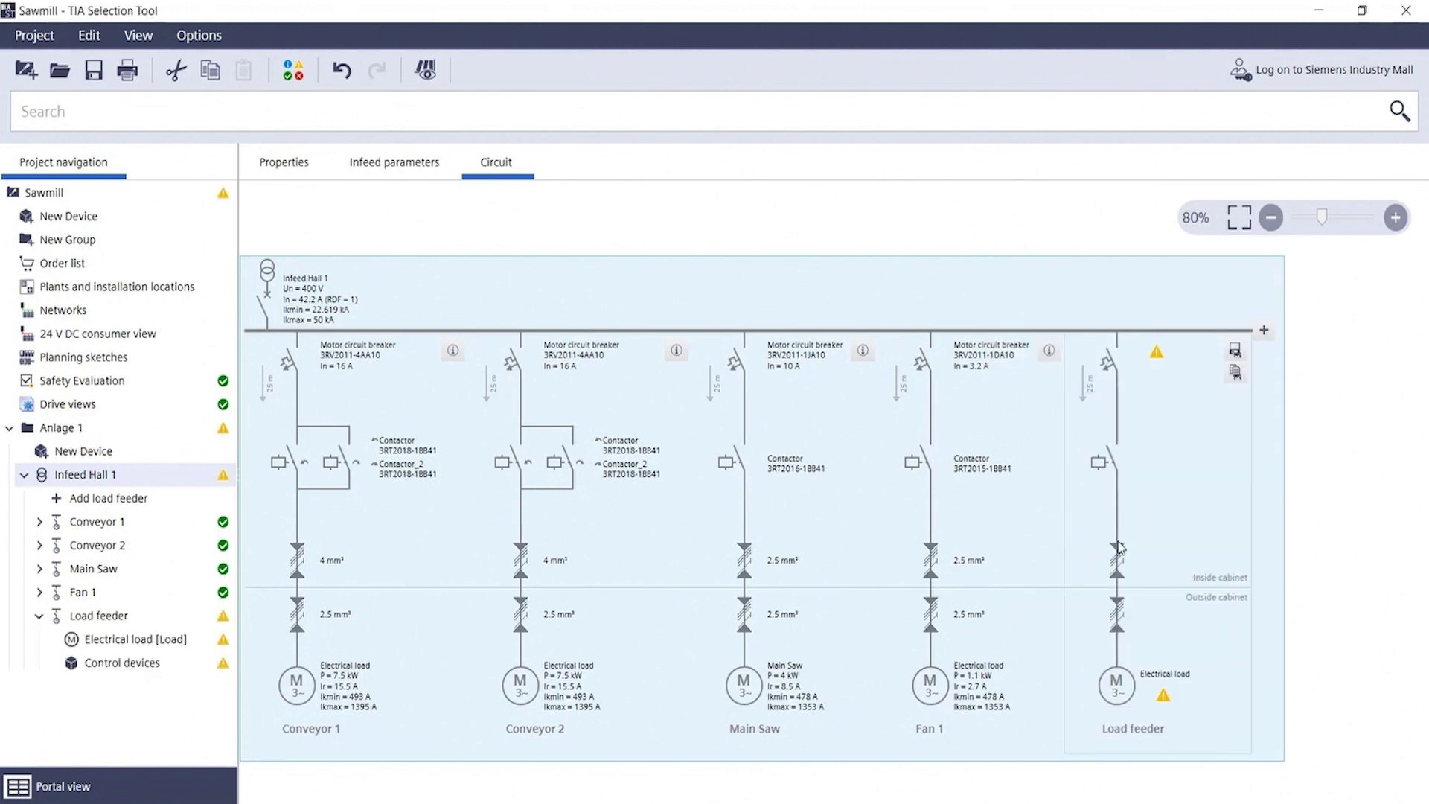
double_click(1117, 683)
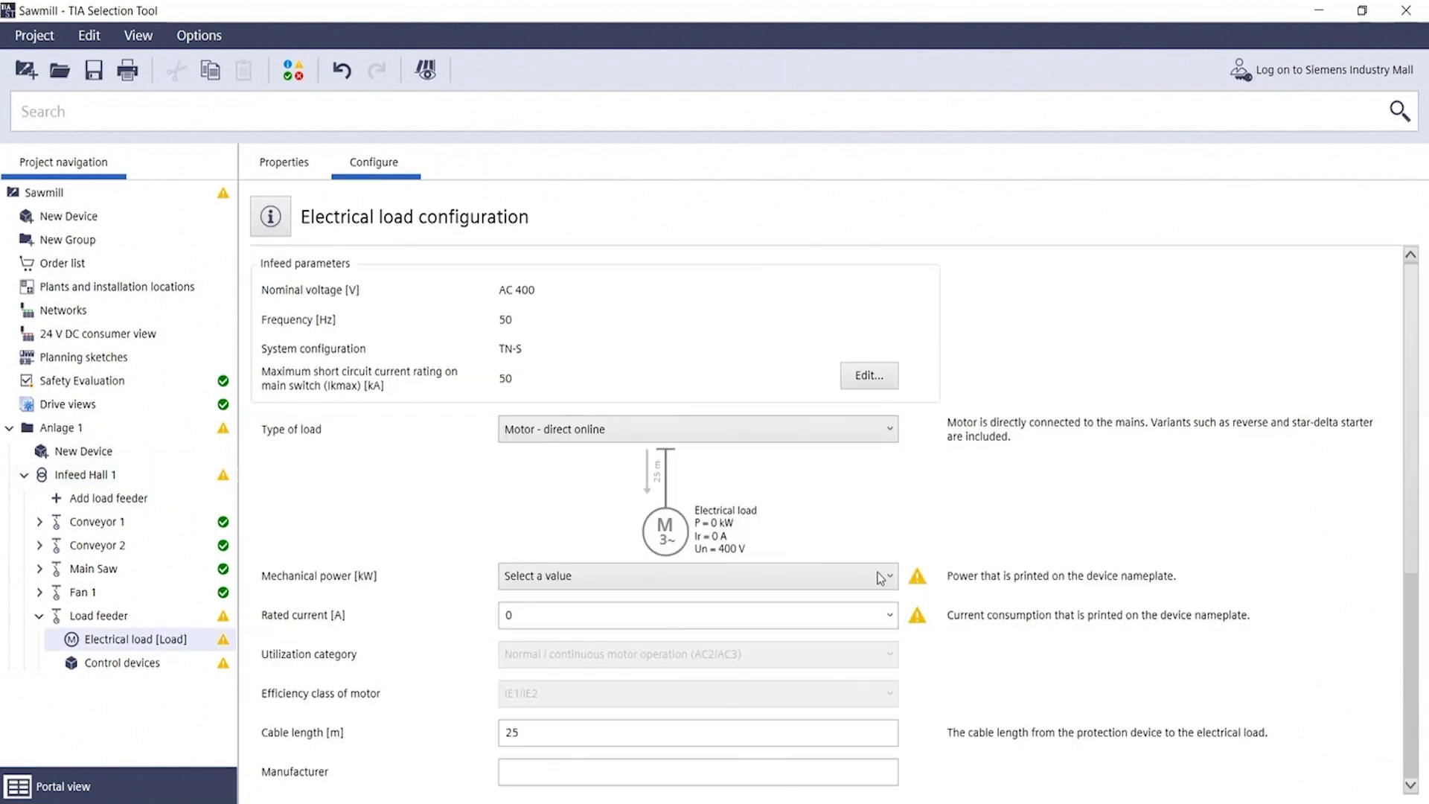
left_click(610, 576)
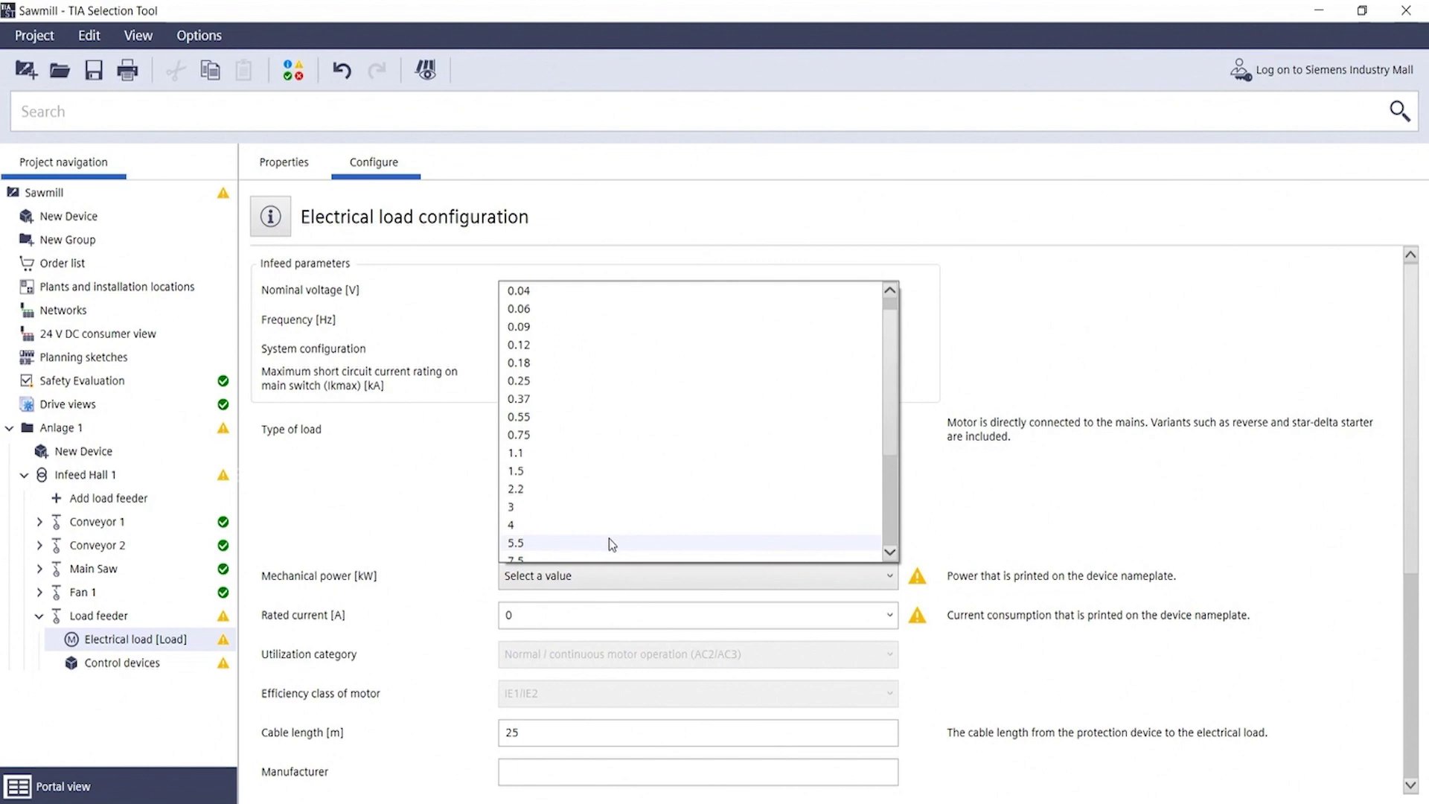
left_click(609, 543)
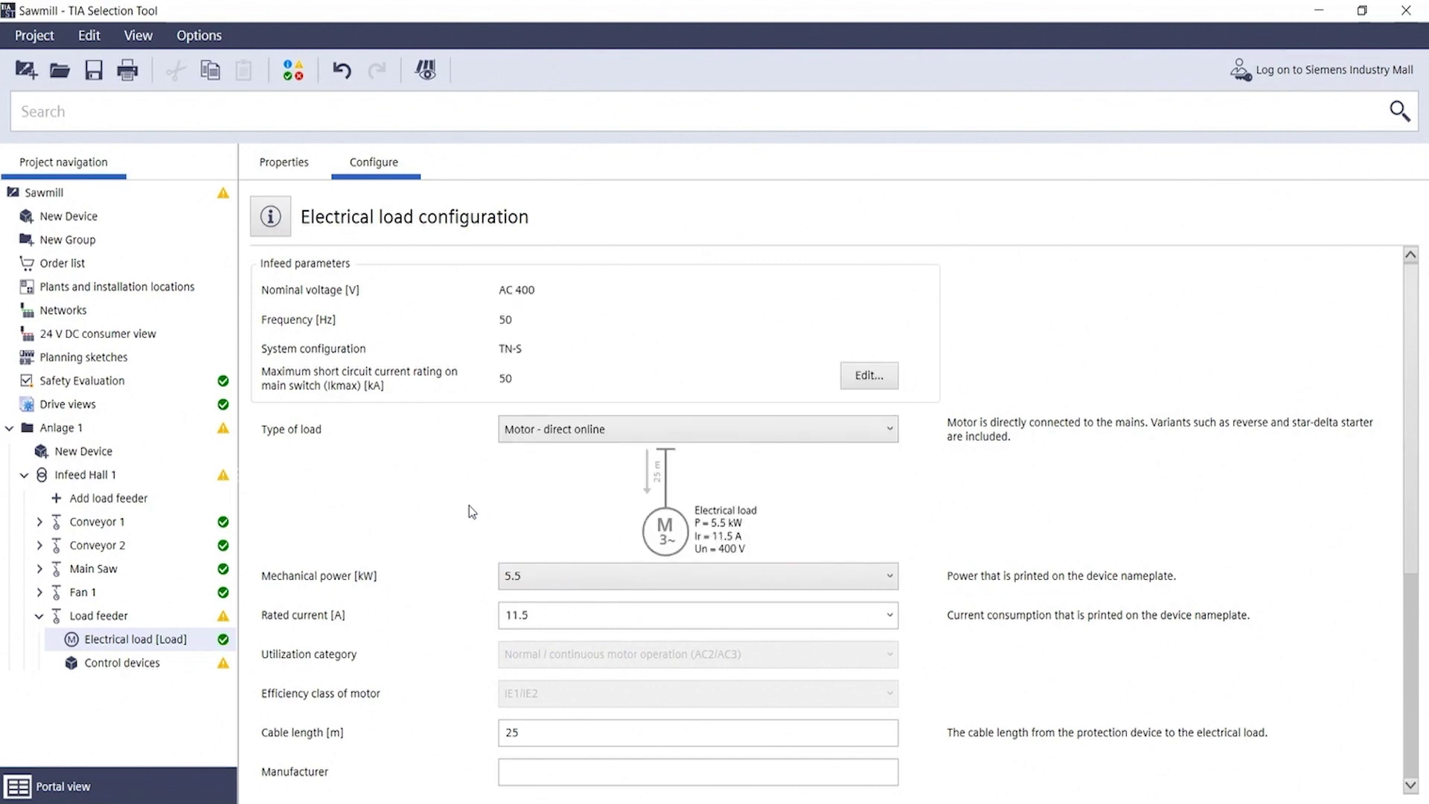
scroll(469, 506, "down", 5)
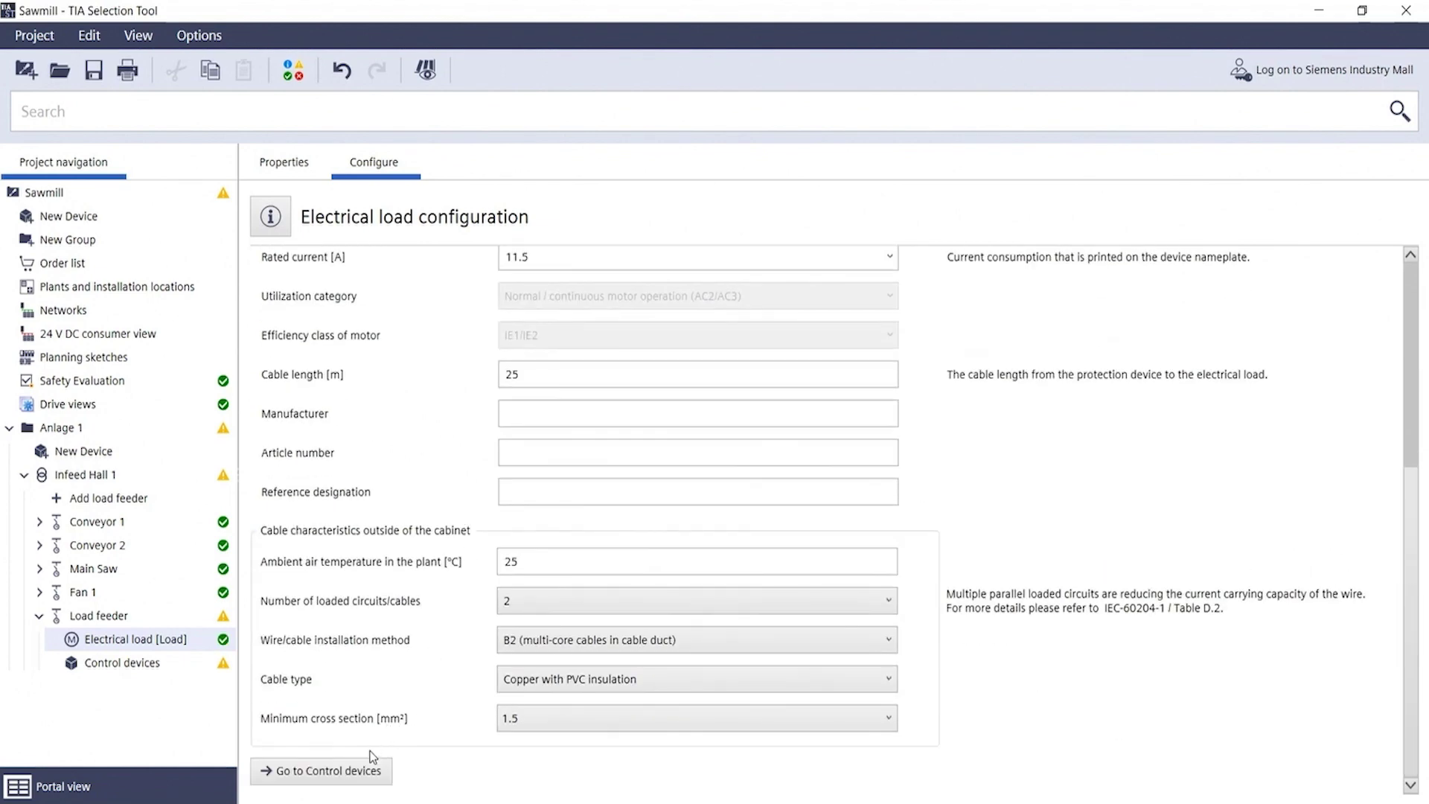
Step: Calculate the feeder's control devices and view Infeed Hall 1's circuit with 3RV2011-1KA10 and 3RT2017-1BB41
left_click(364, 770)
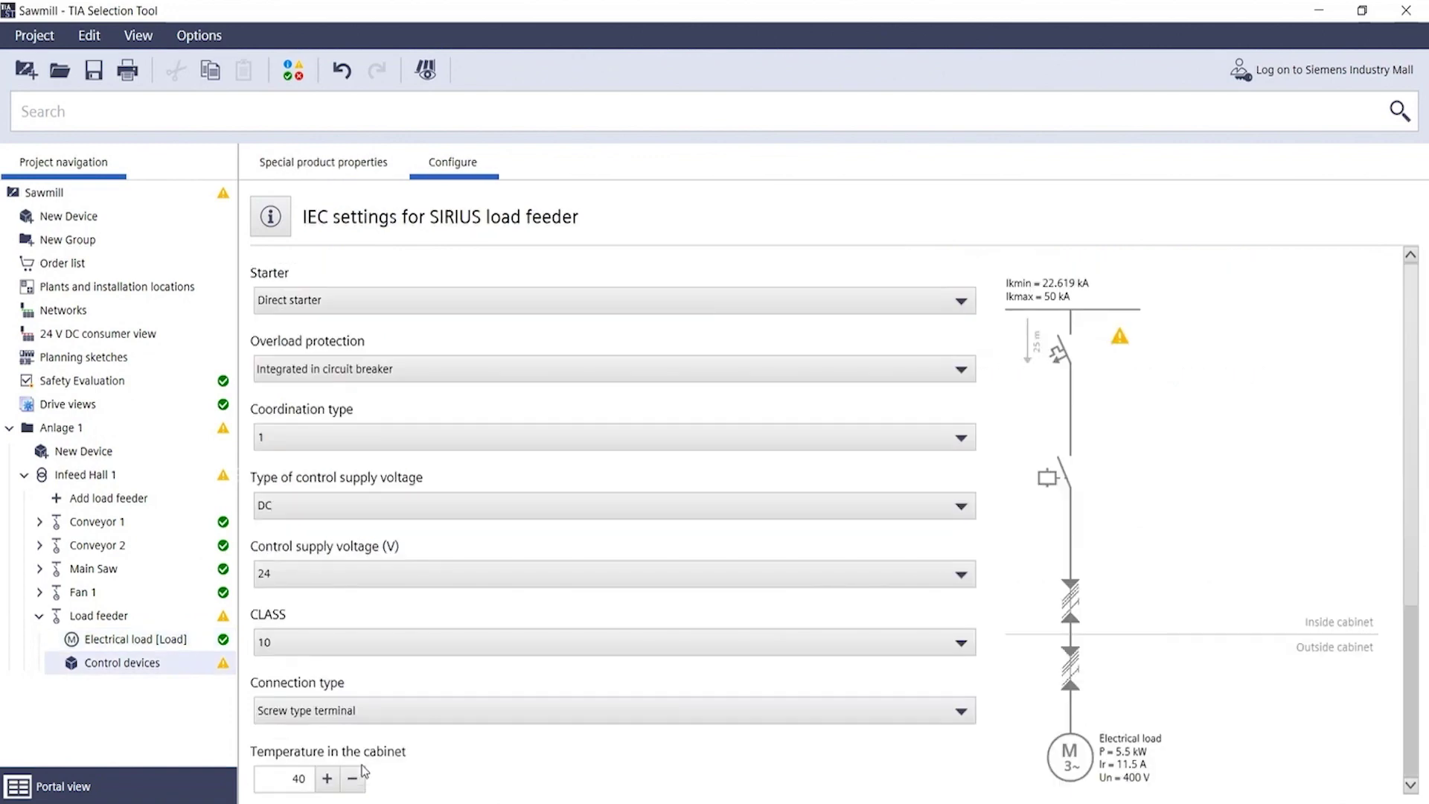
scroll(364, 600, "down", 3)
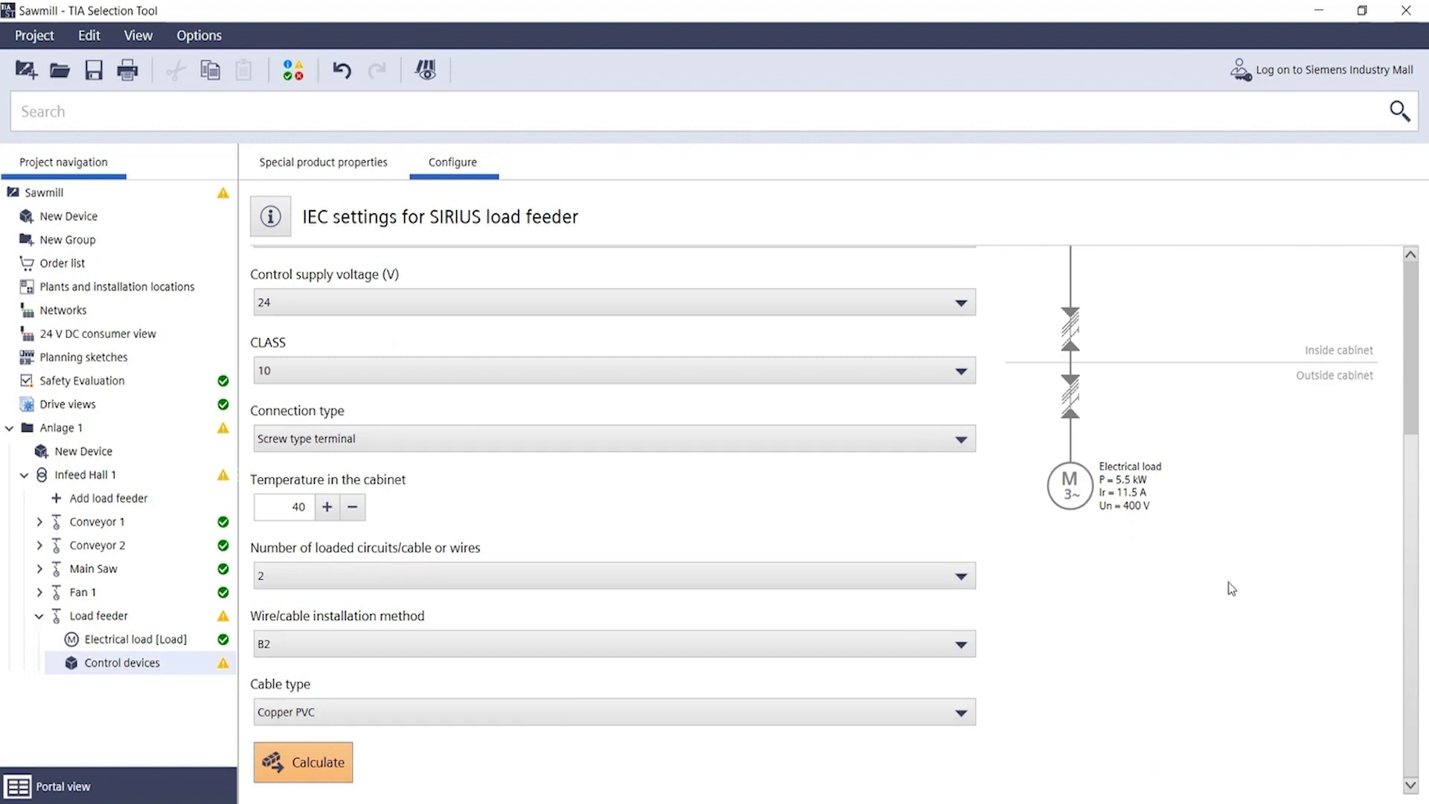
scroll(1231, 589, "up", 3)
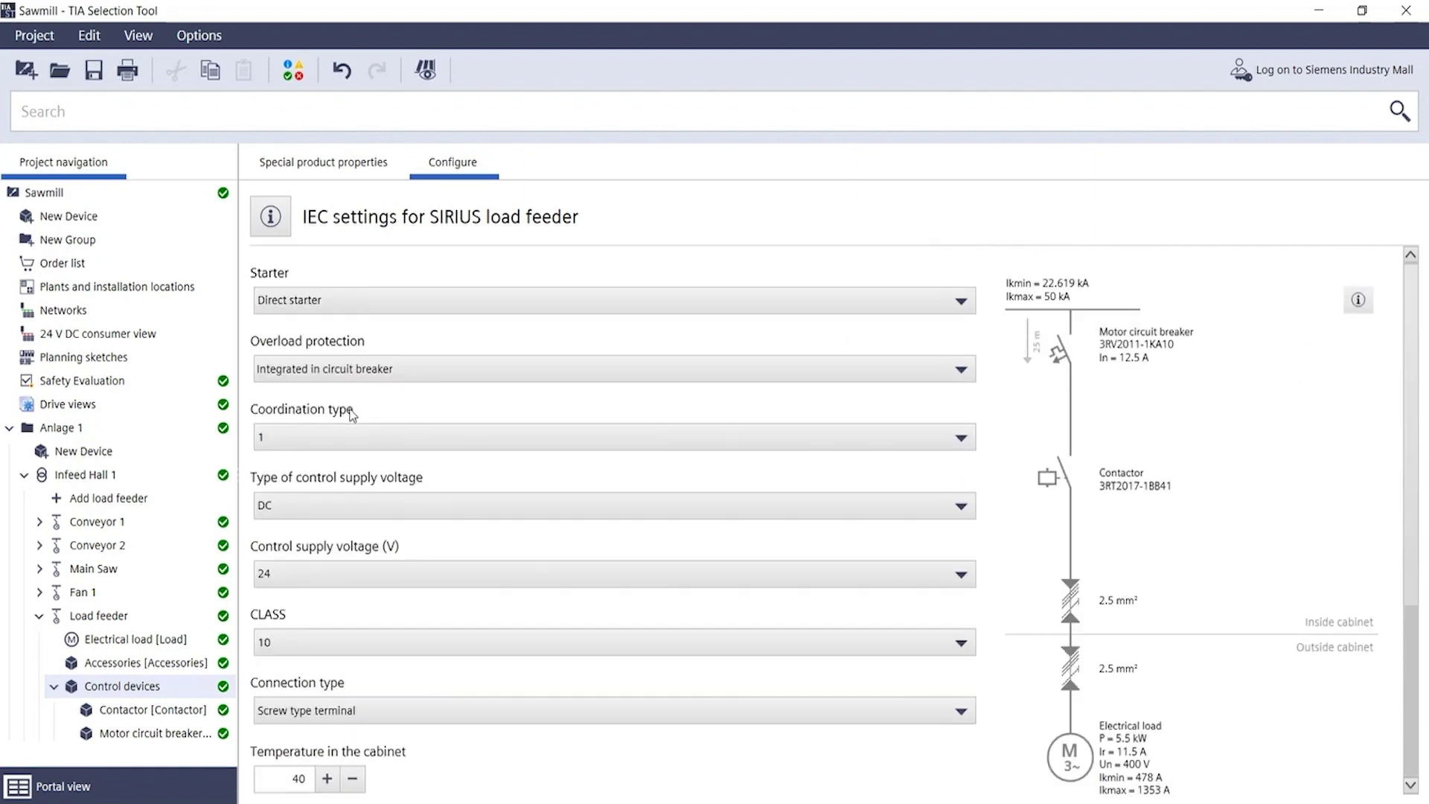
left_click(112, 475)
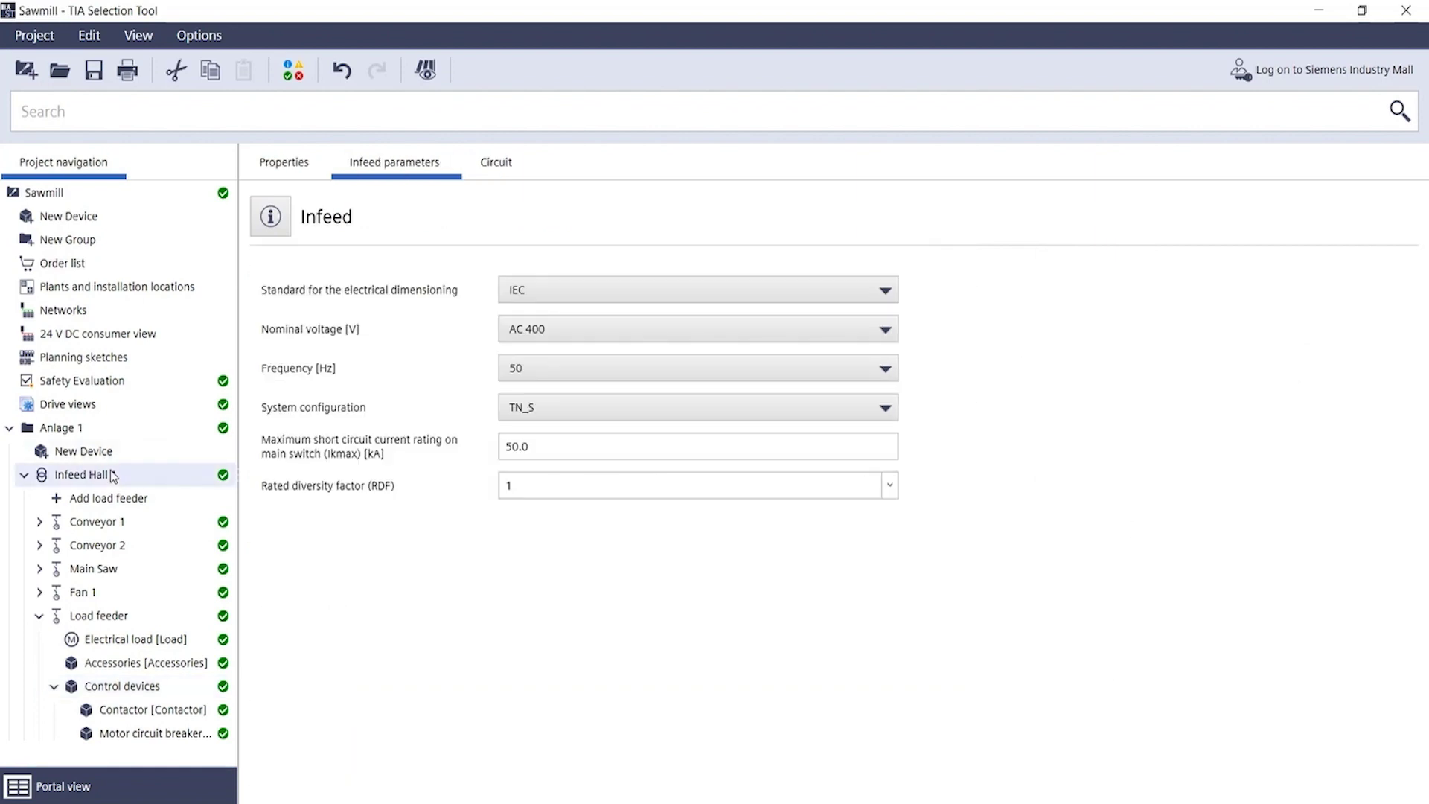
left_click(499, 169)
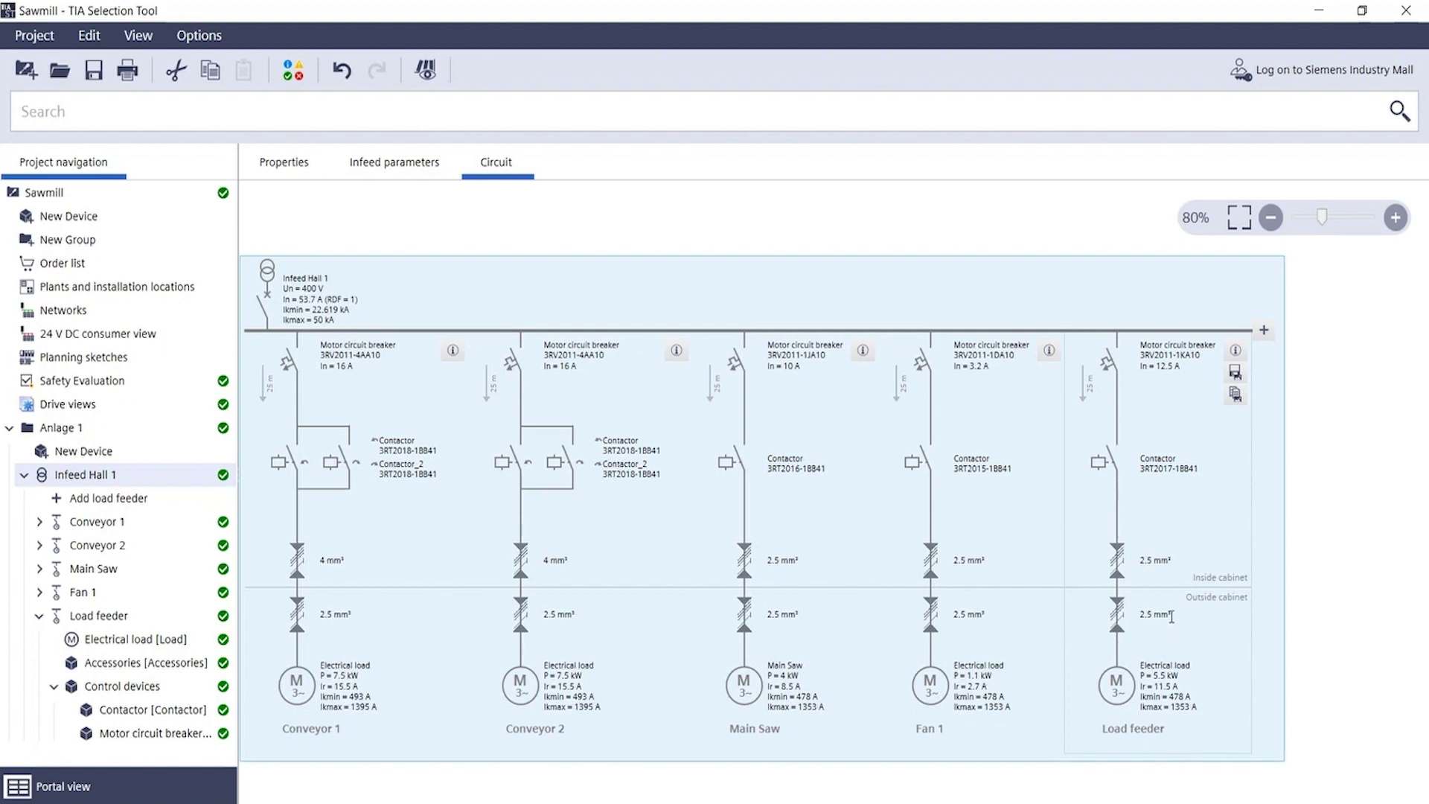
left_click(1236, 350)
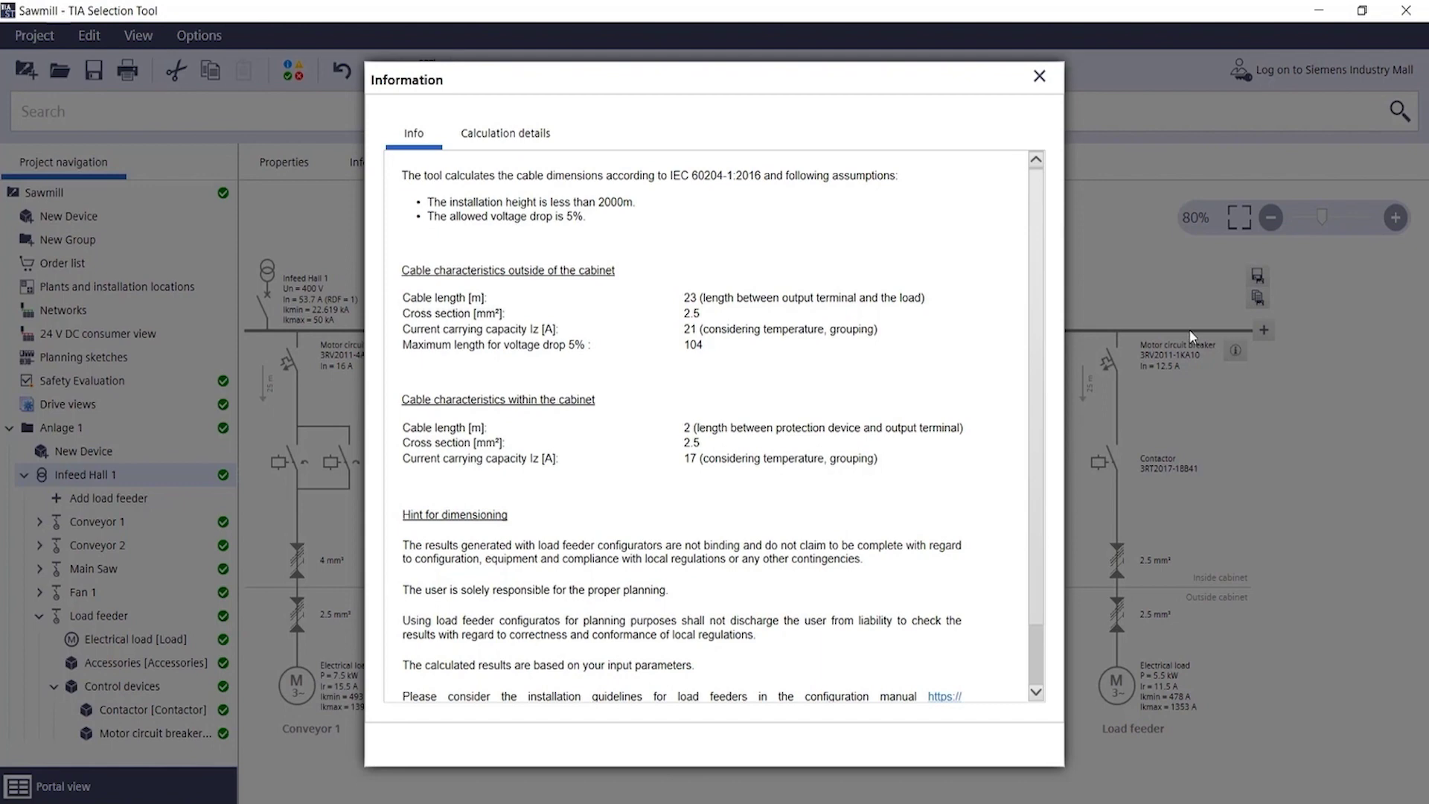
scroll(1035, 260, "down", 2)
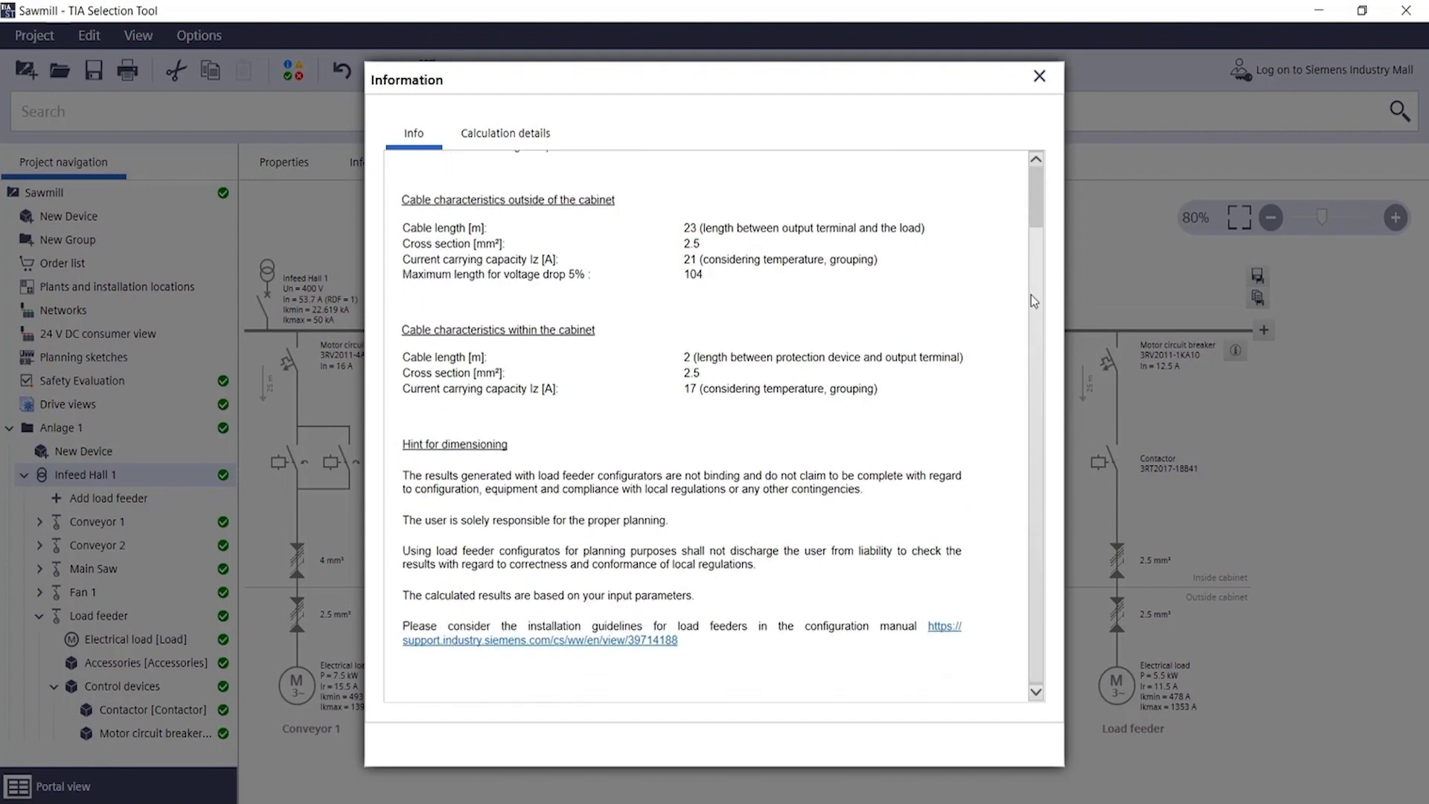
scroll(1034, 283, "up", 2)
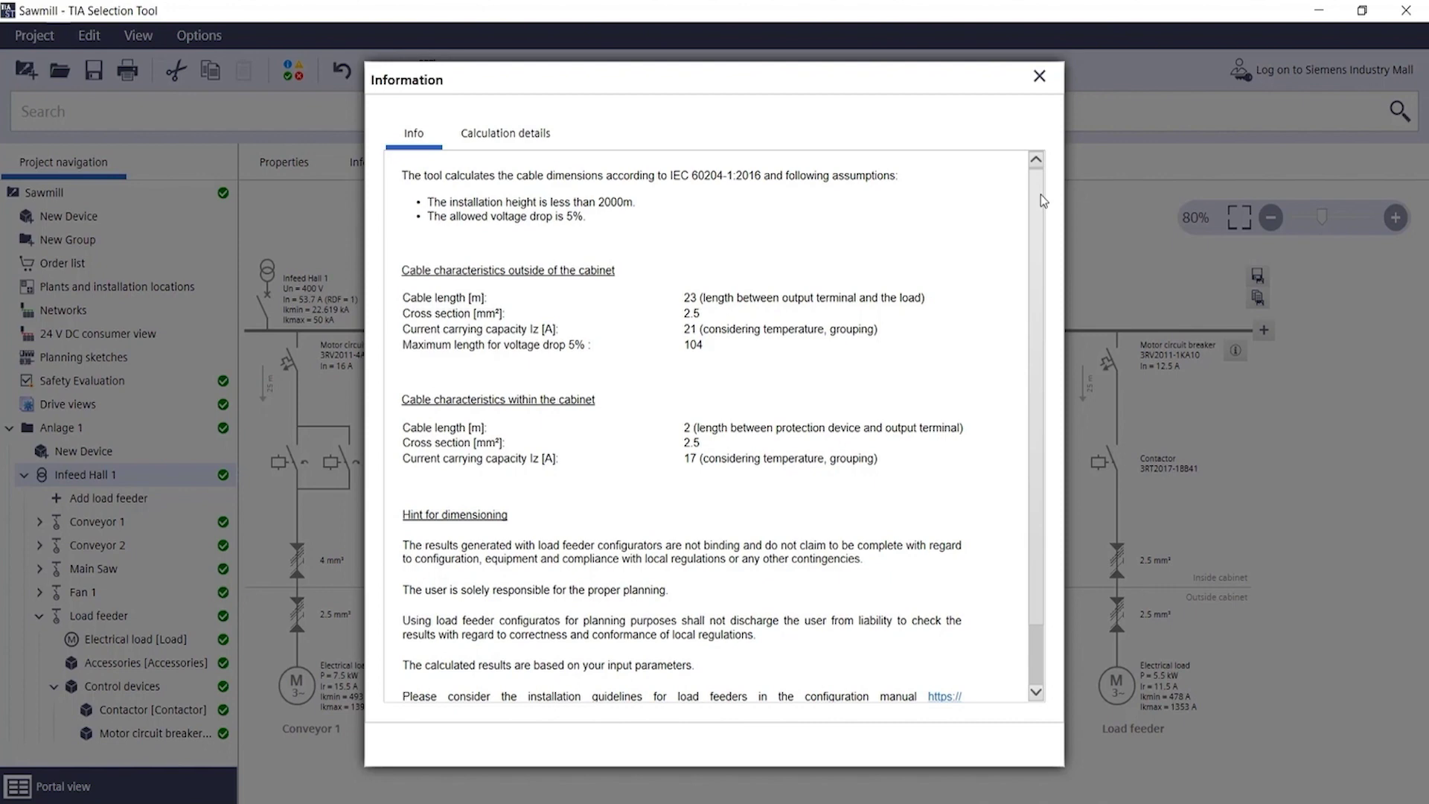
left_click(542, 143)
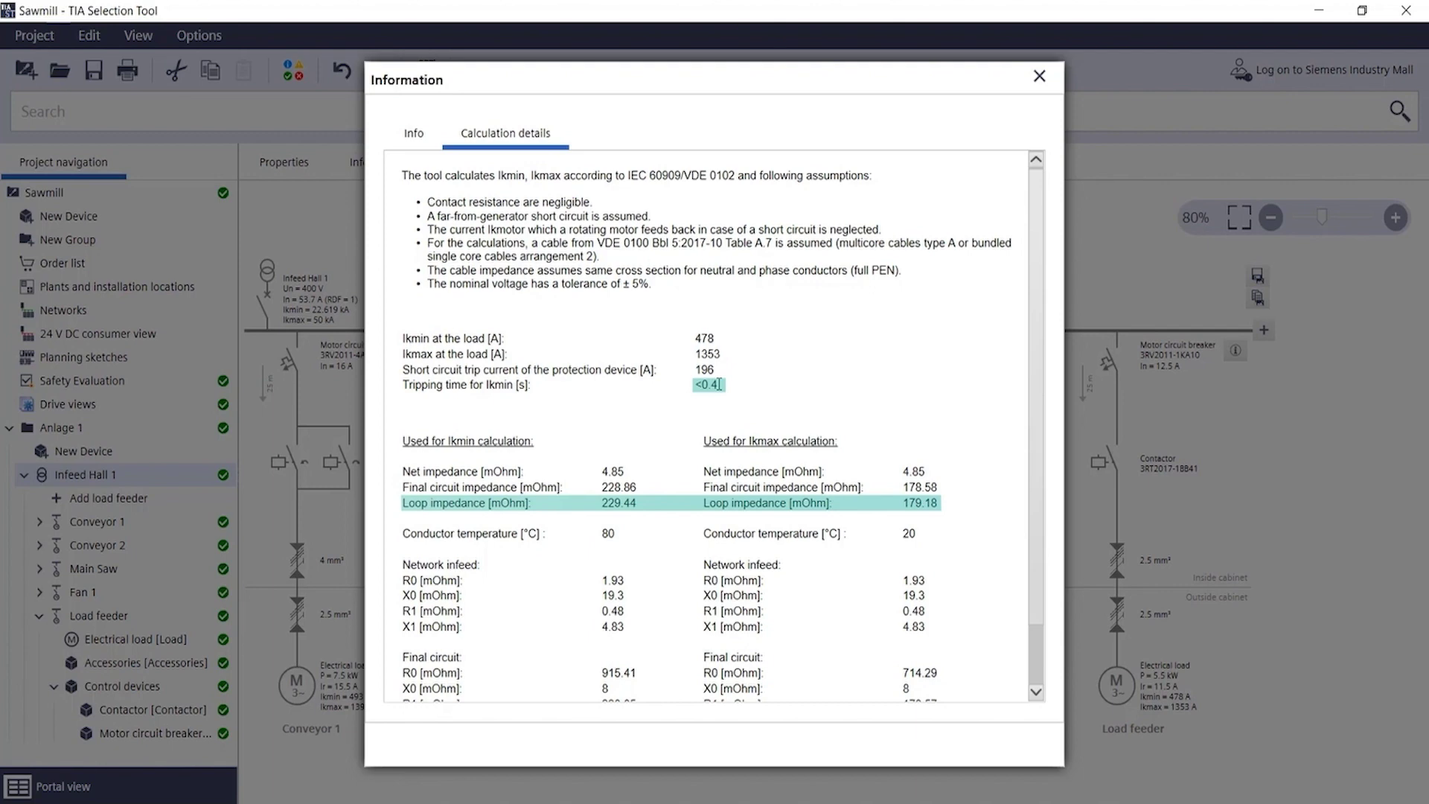
left_click(1039, 76)
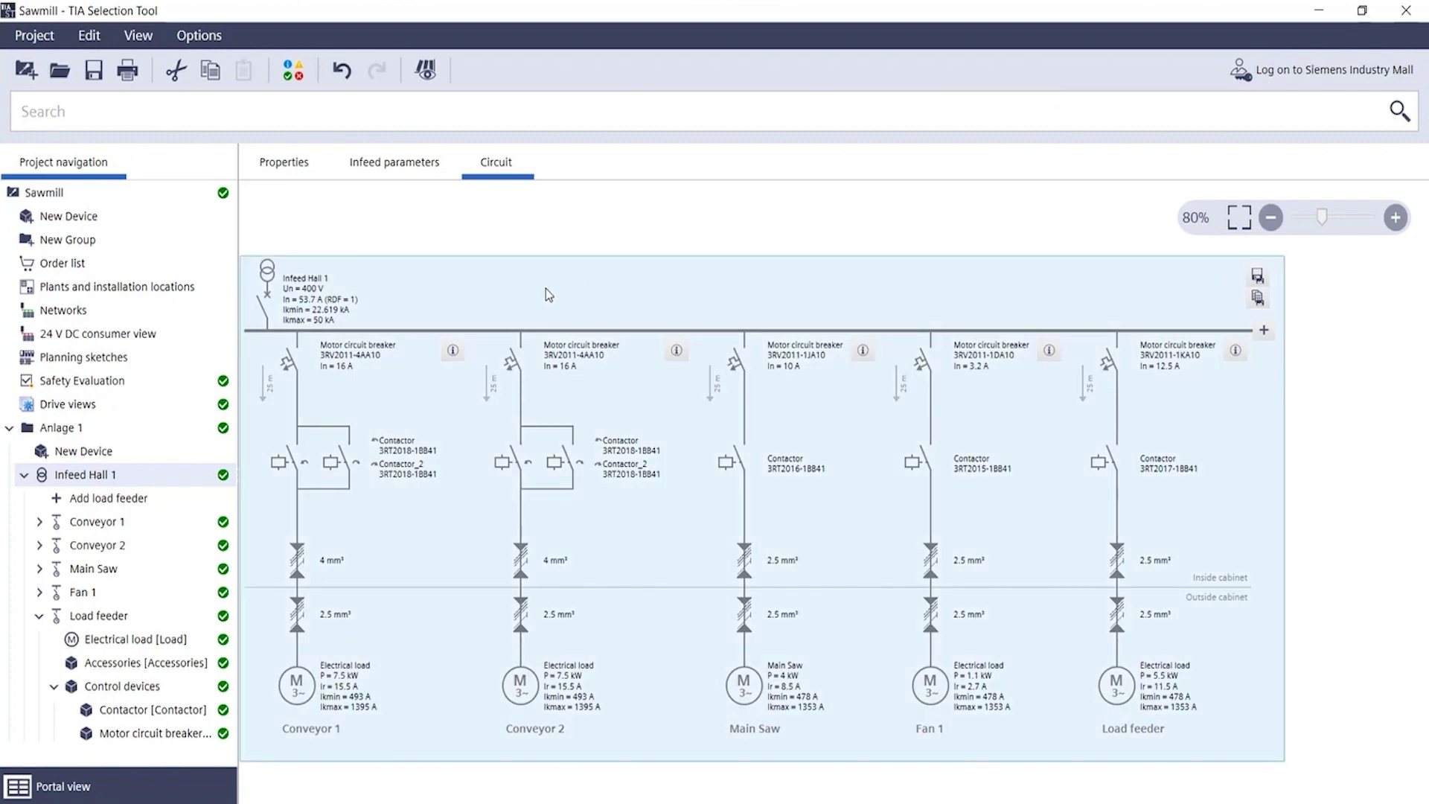
scroll(547, 288, "down", 2)
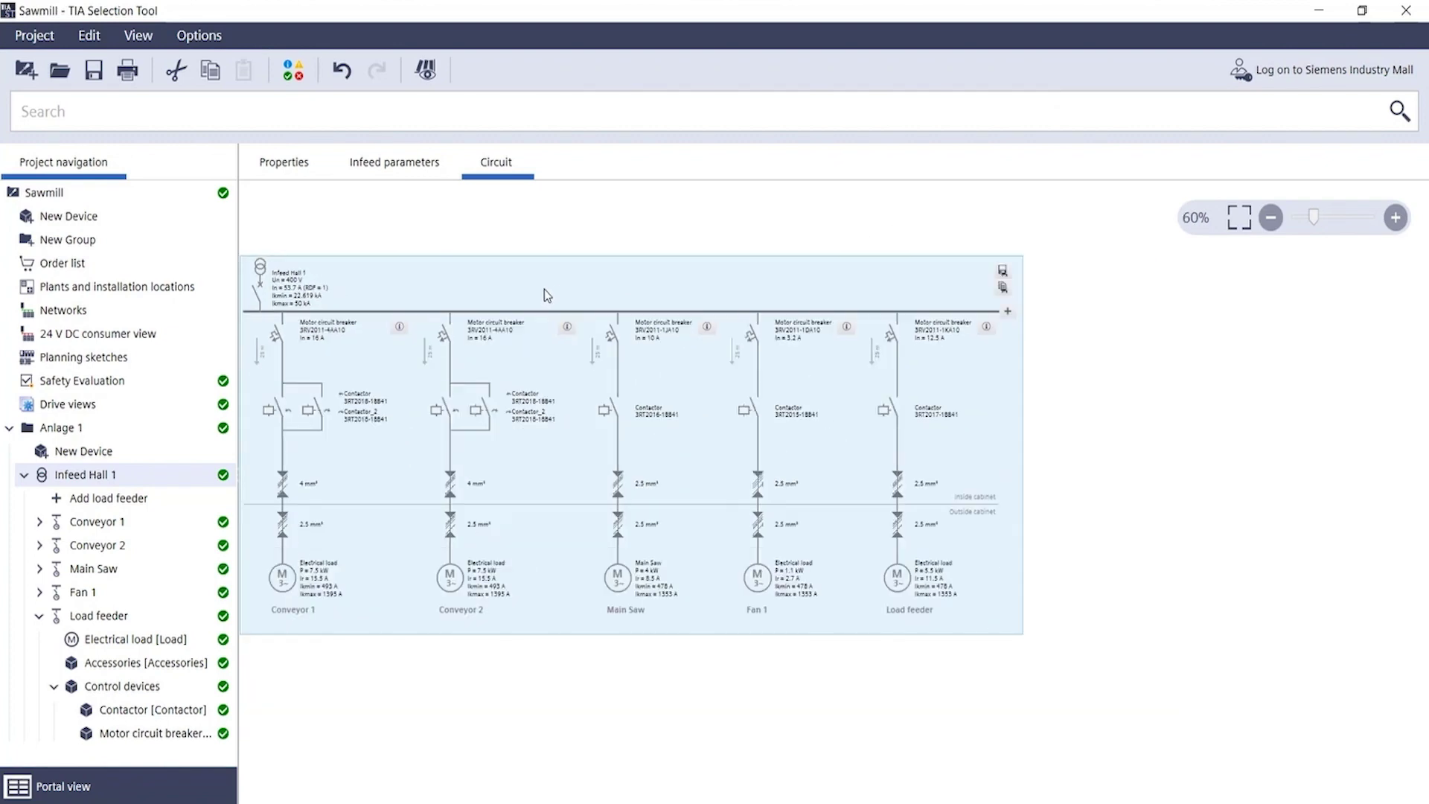
scroll(546, 295, "up", 3)
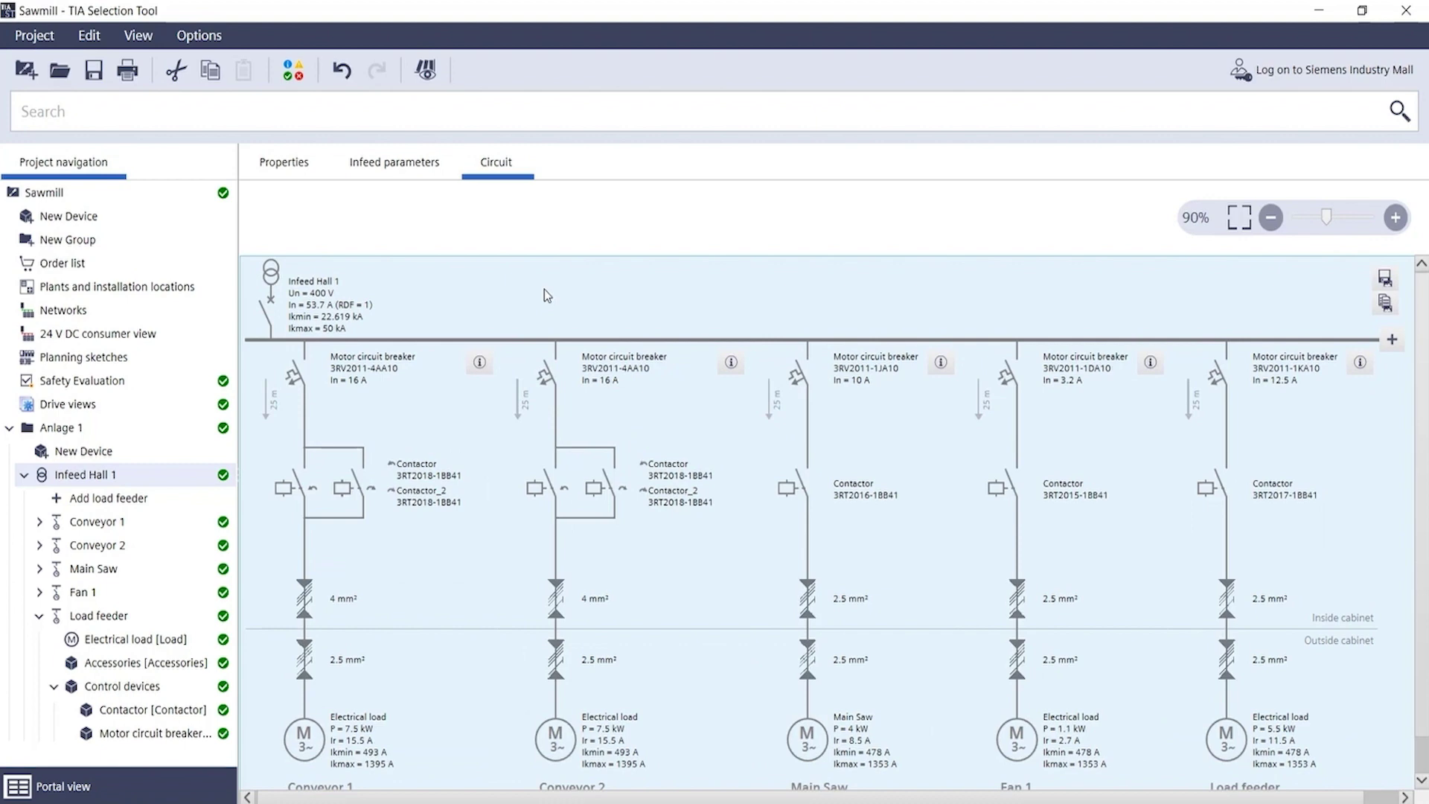
scroll(544, 290, "up", 3)
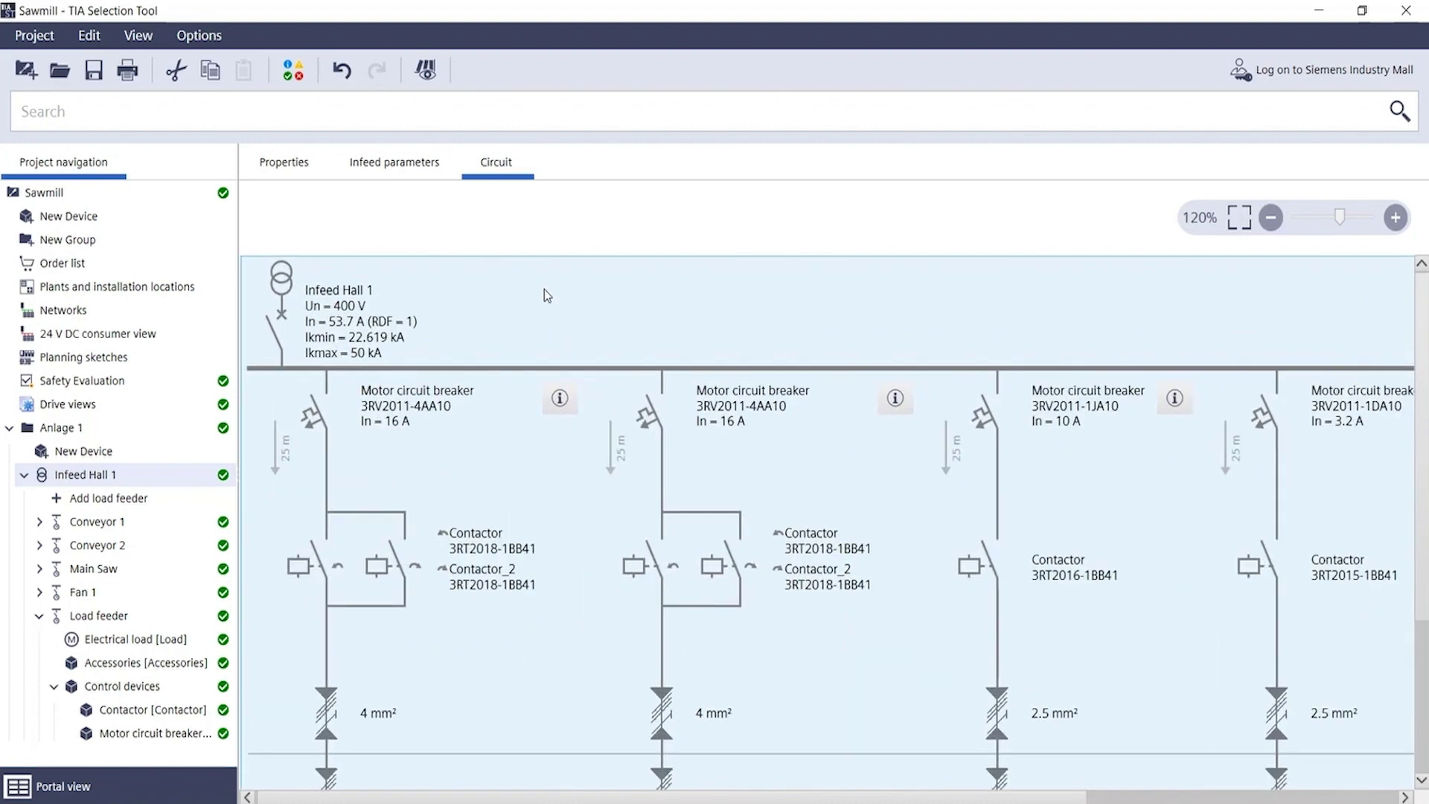
scroll(544, 290, "down", 5)
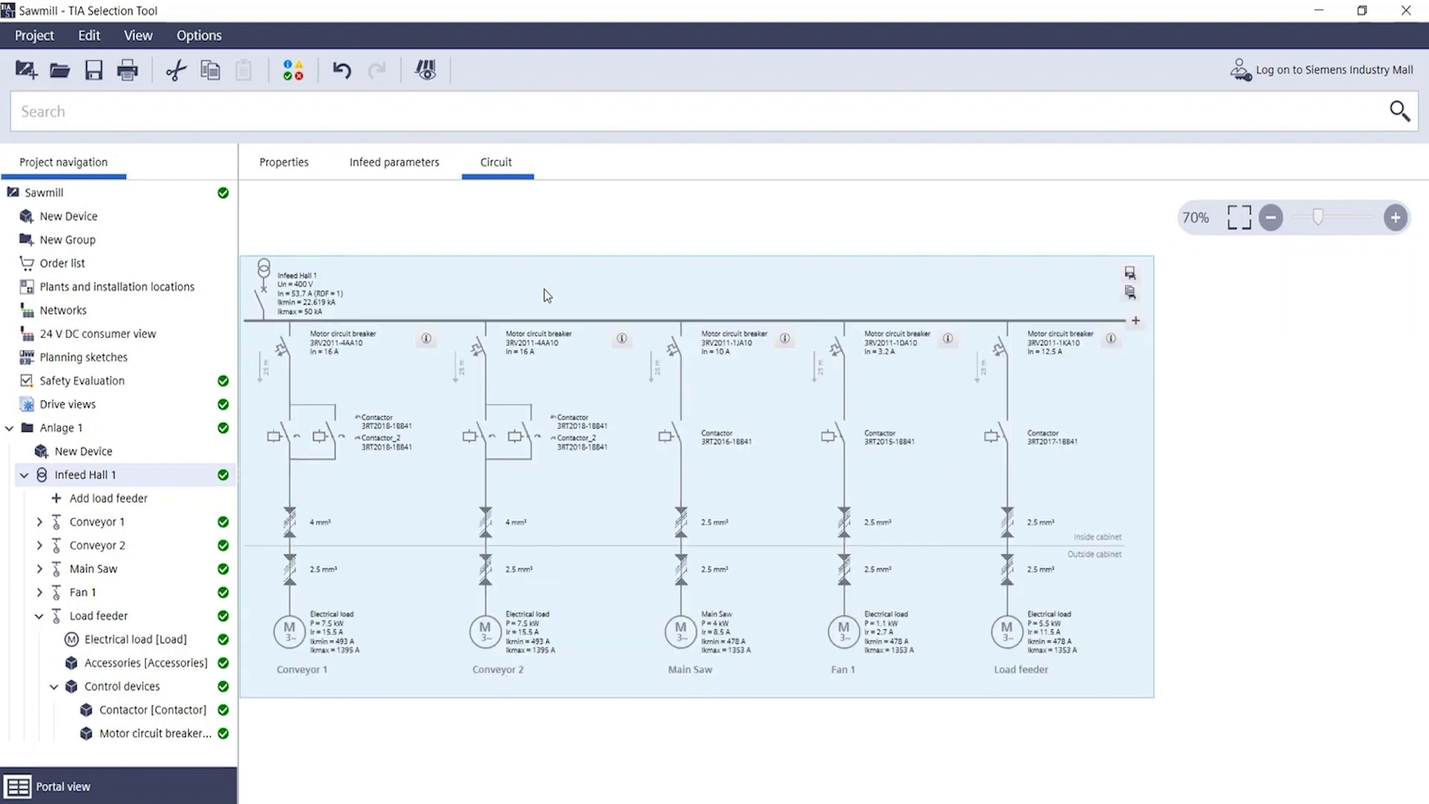
scroll(544, 295, "up", 1)
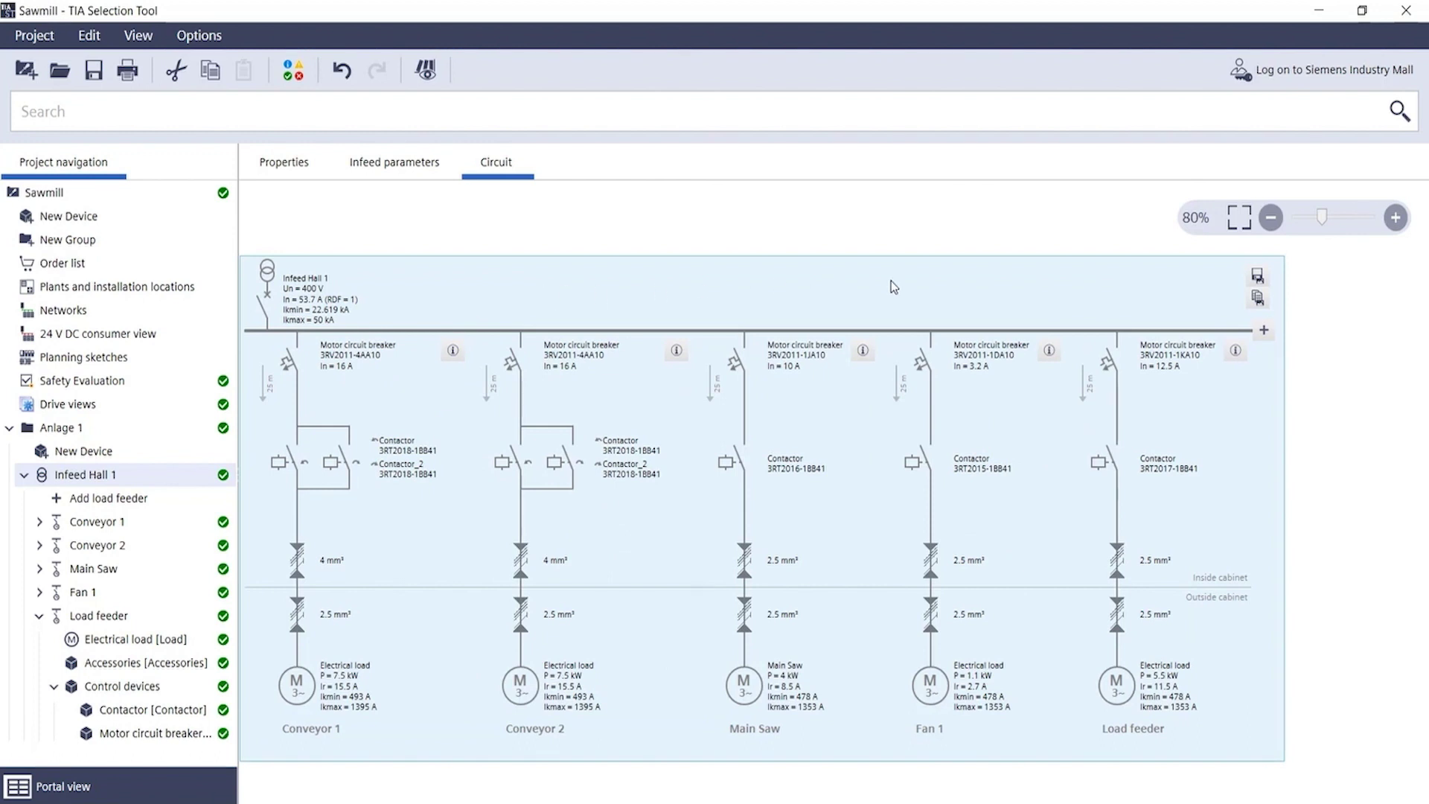
left_click(1257, 299)
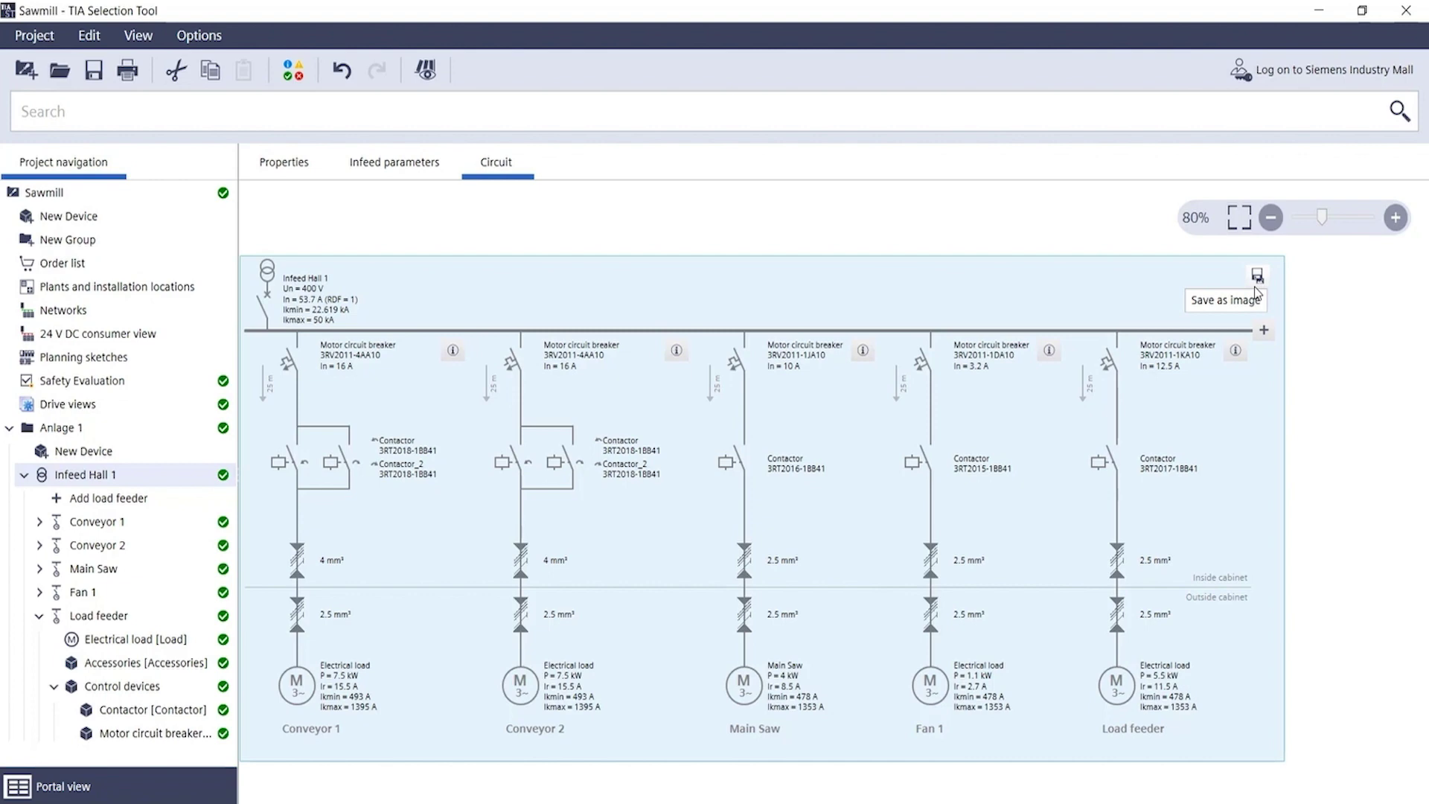
left_click(1257, 299)
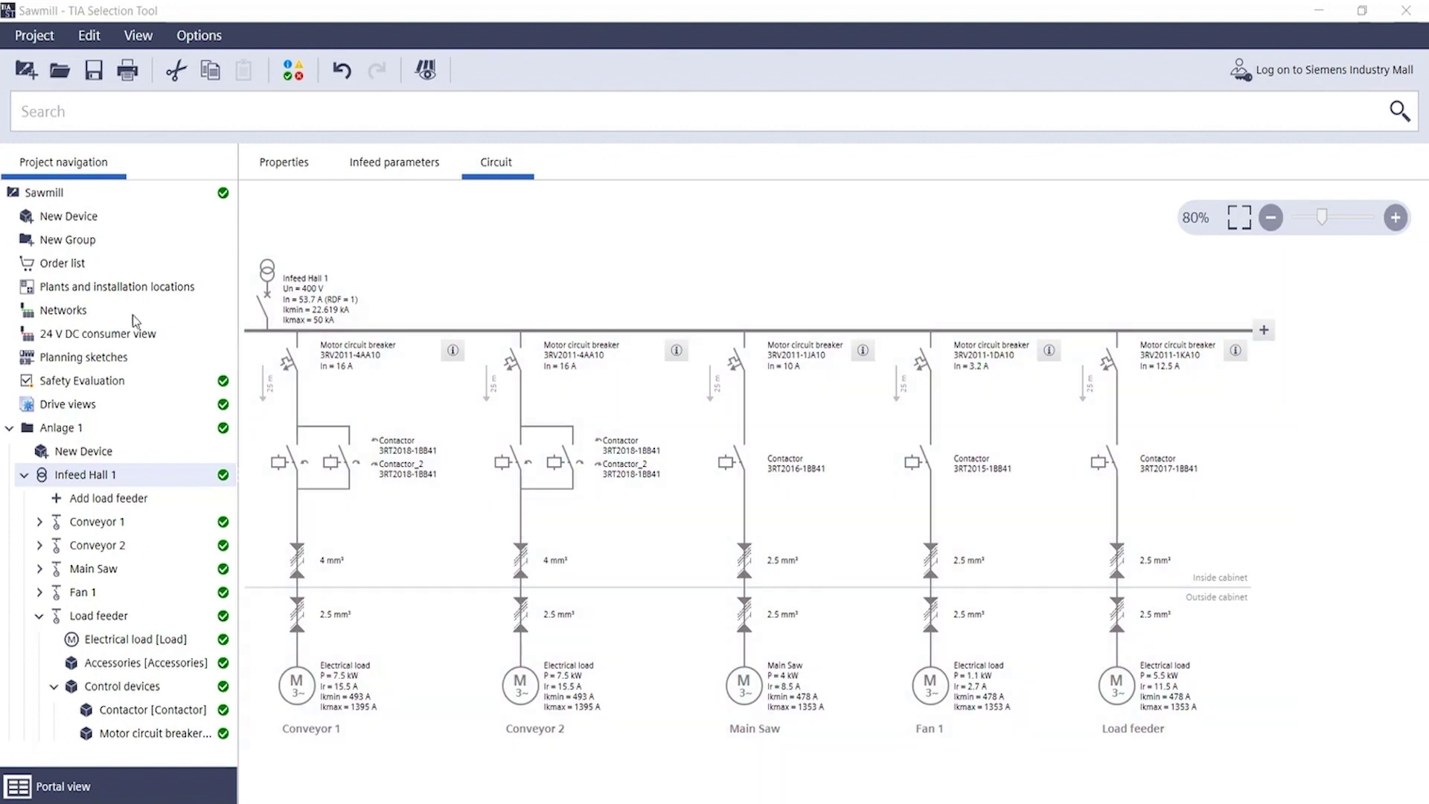
left_click(22, 39)
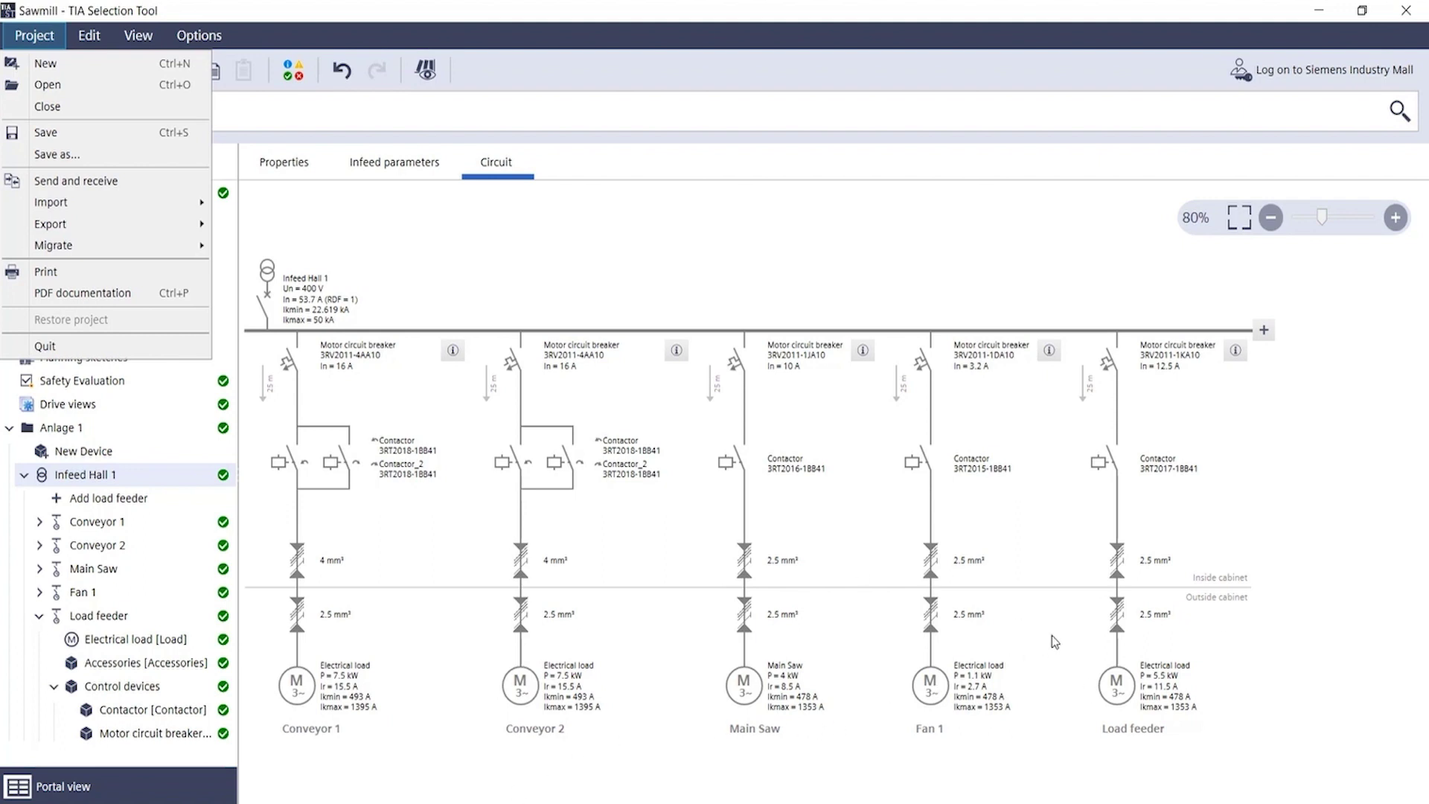
left_click(1294, 533)
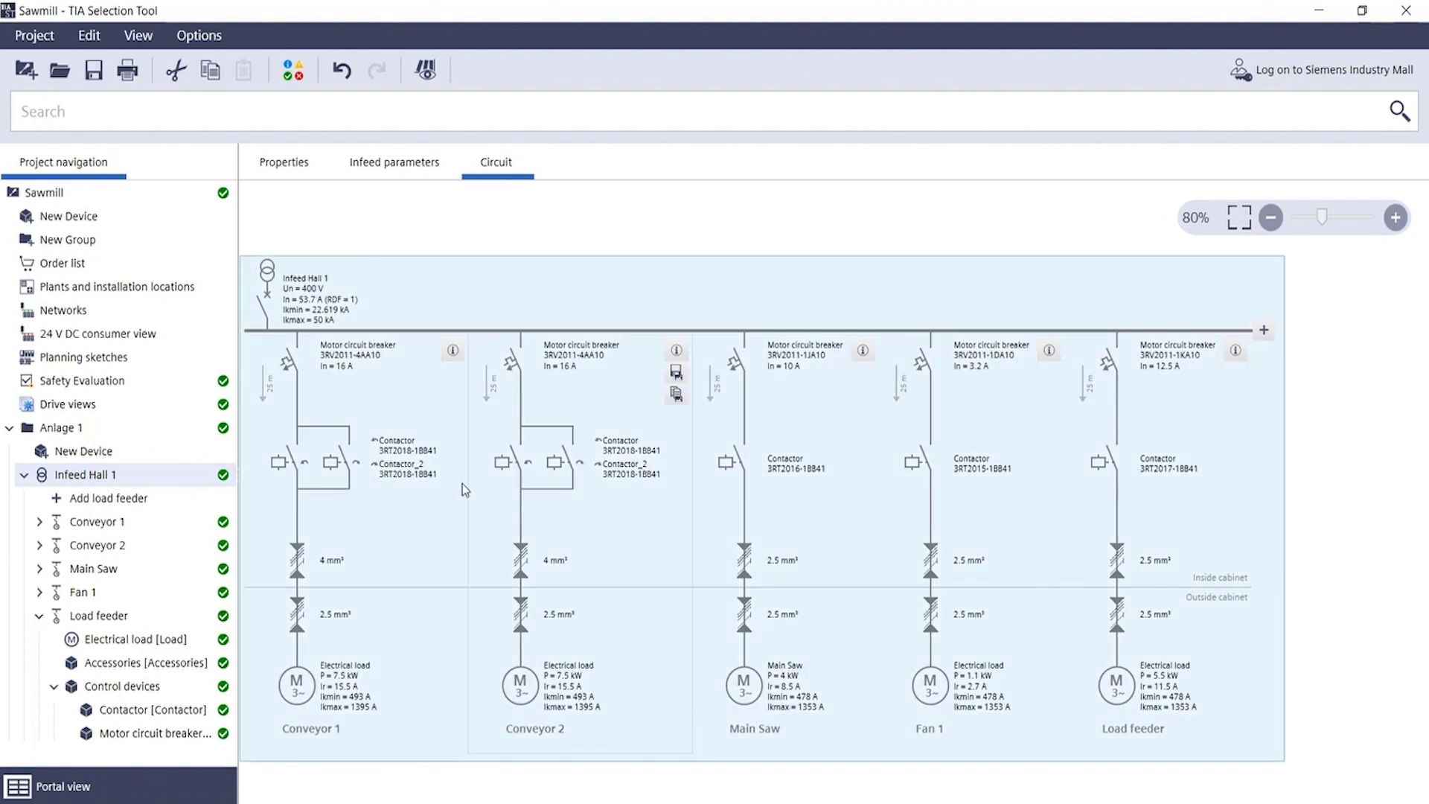
Step: Select the Ikmin and Ikmax lines in Conveyor 1's Electrical load text block
mouse_move(342, 355)
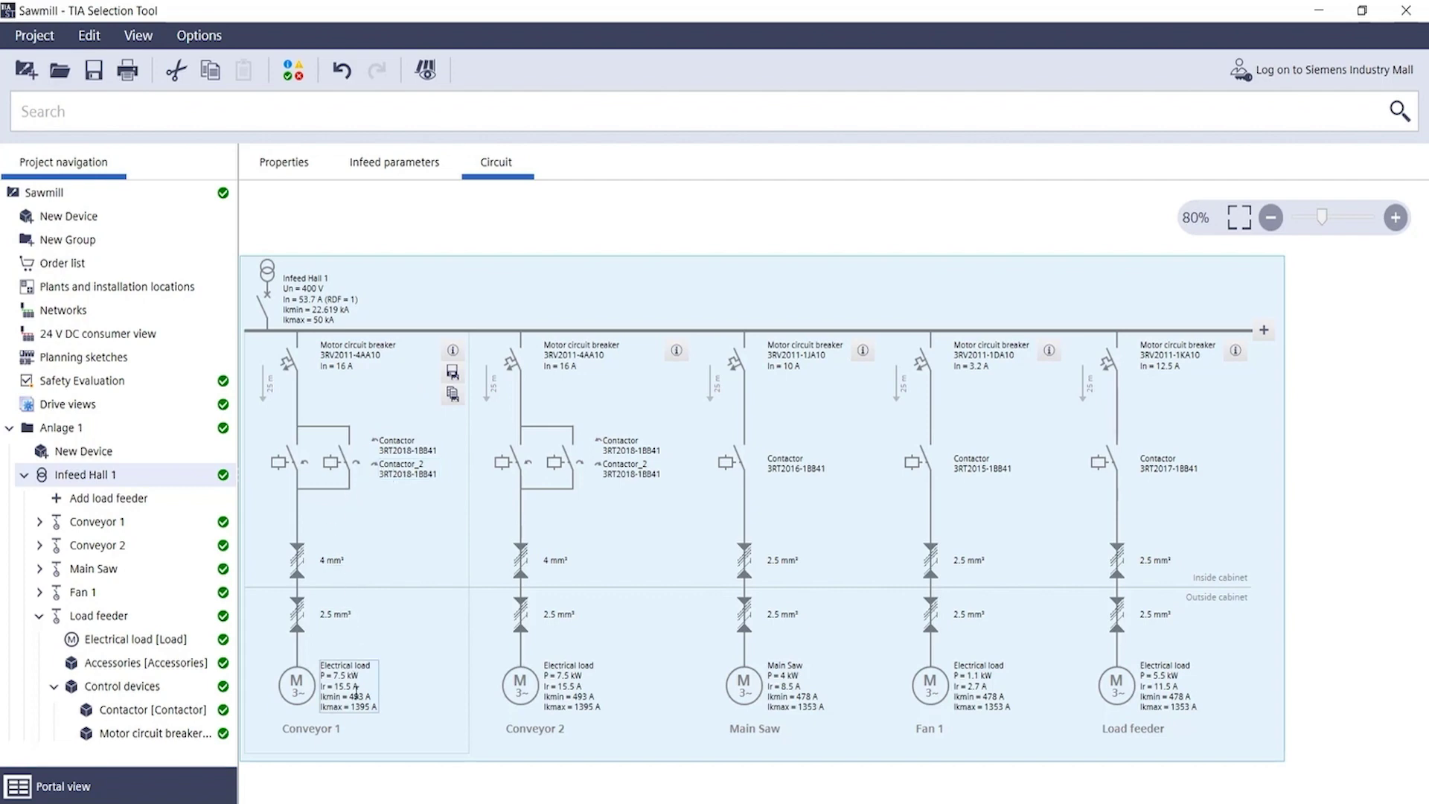
left_click_drag(377, 706, 319, 699)
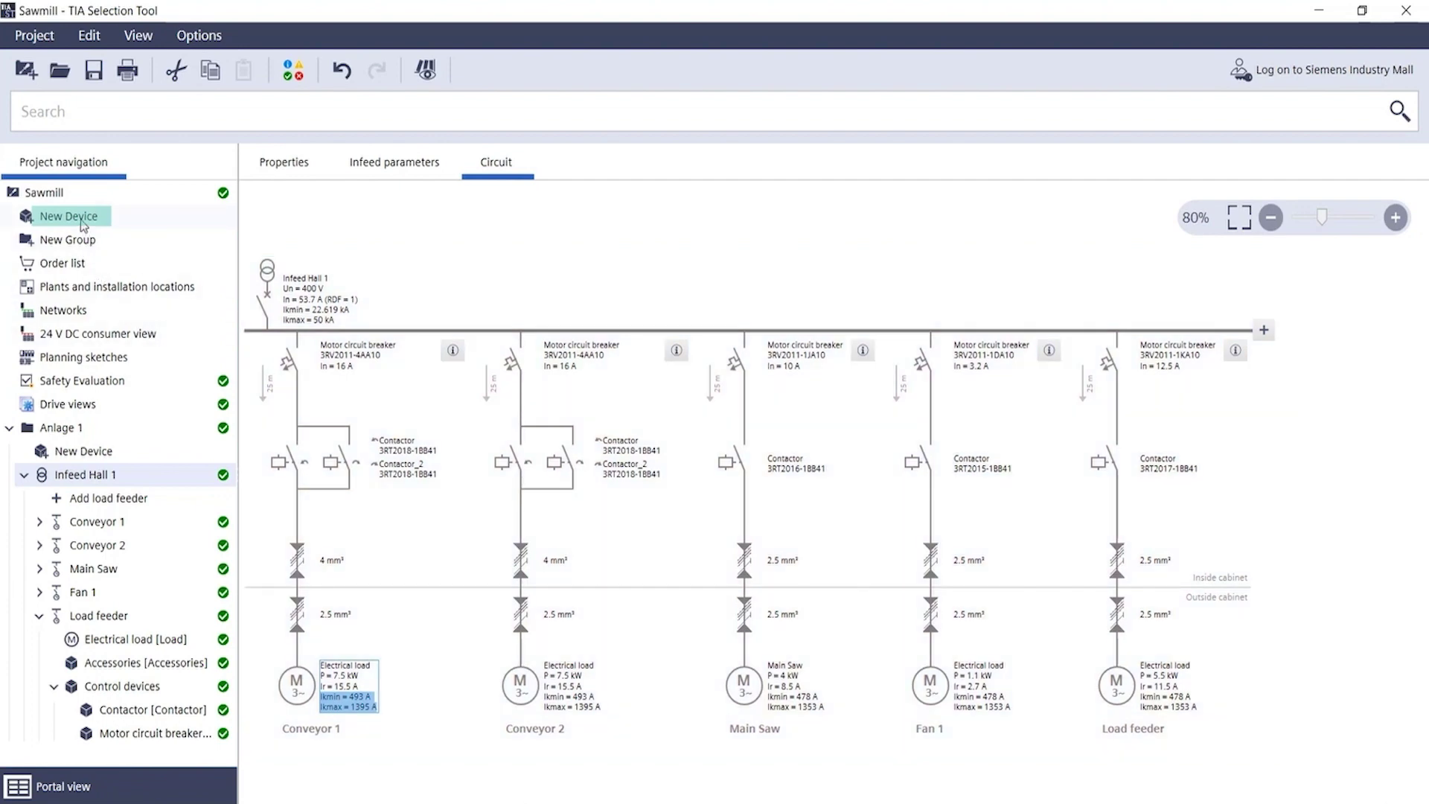
Step: Add a new Infeed with a load feeder configuration from the Industrial controls range
left_click(68, 216)
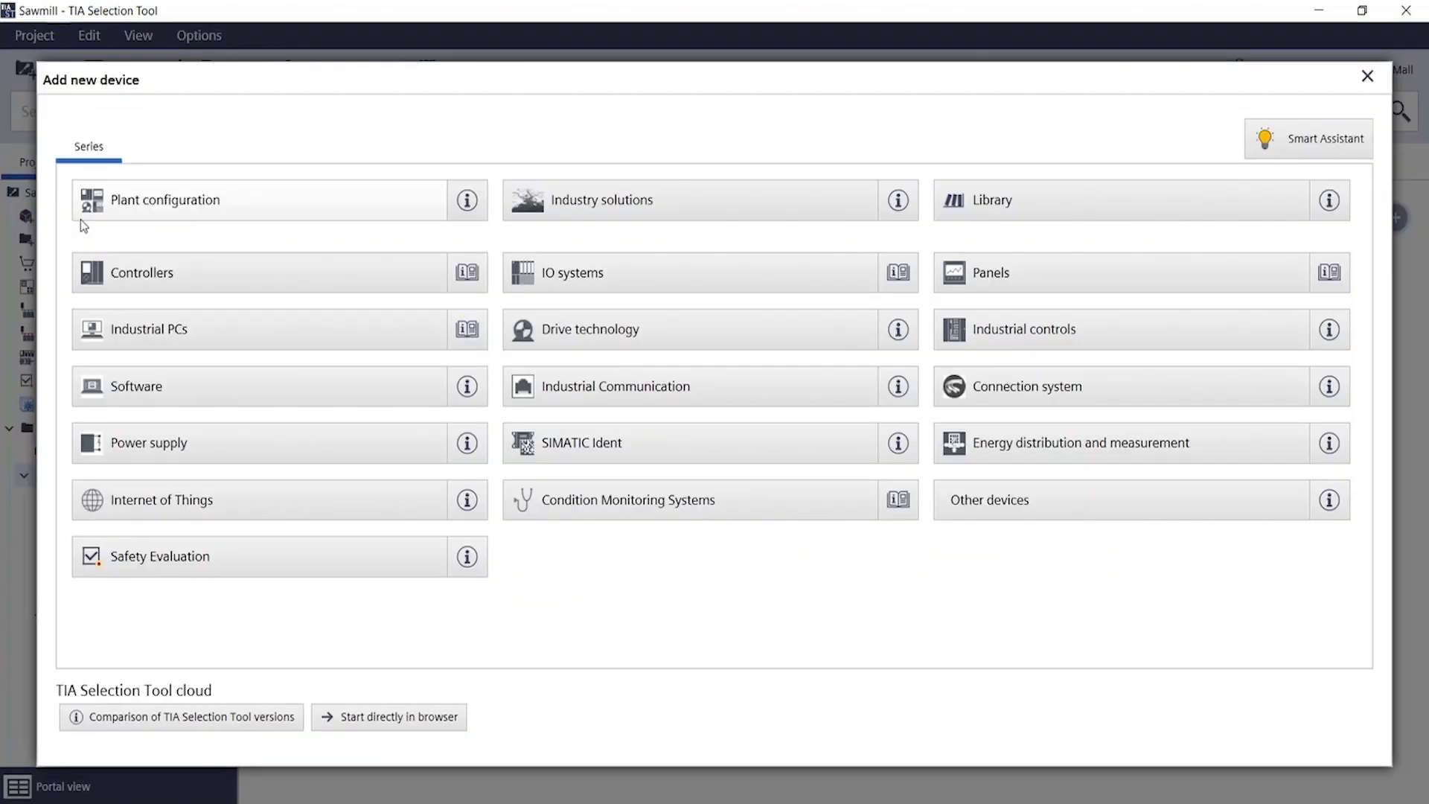
left_click(1024, 343)
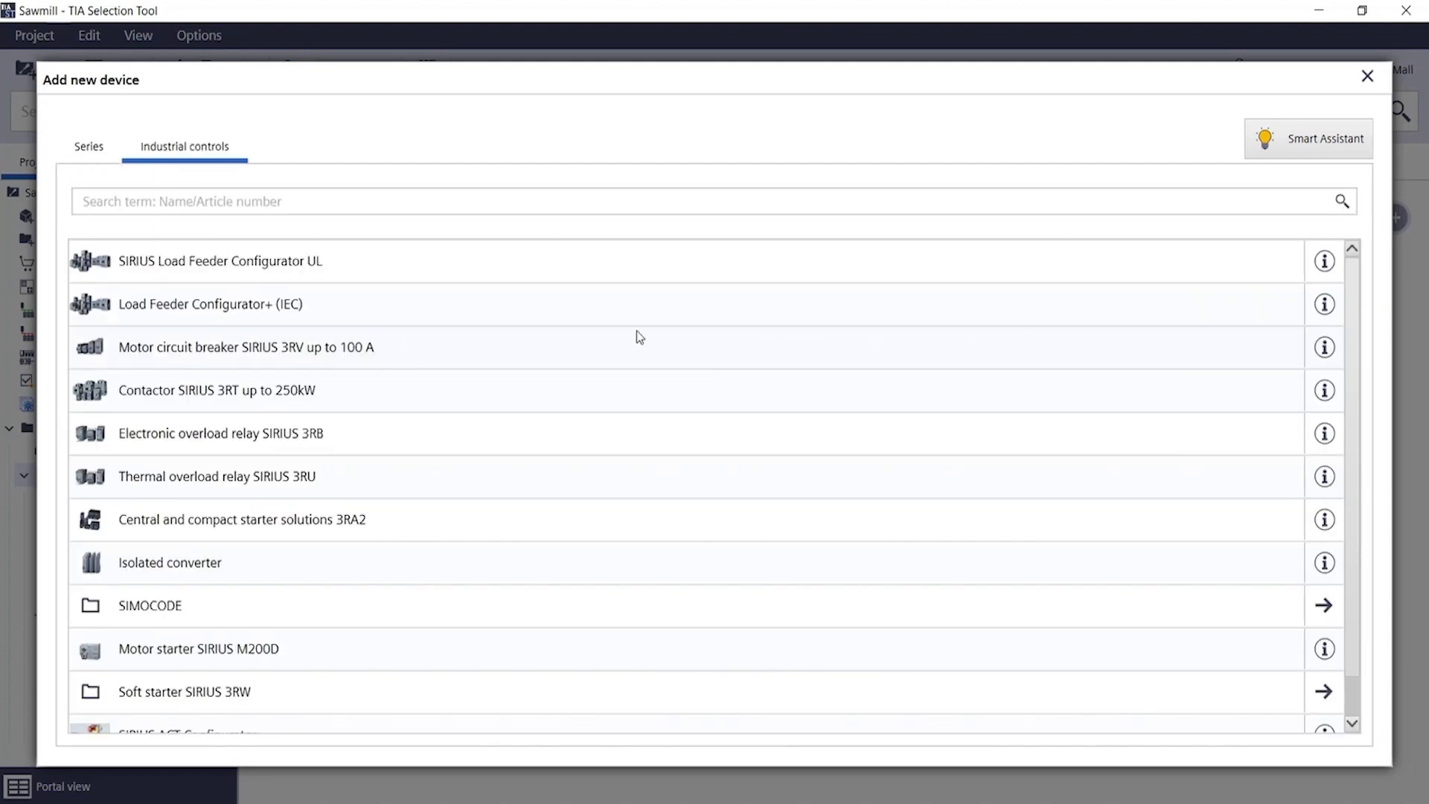
left_click(200, 302)
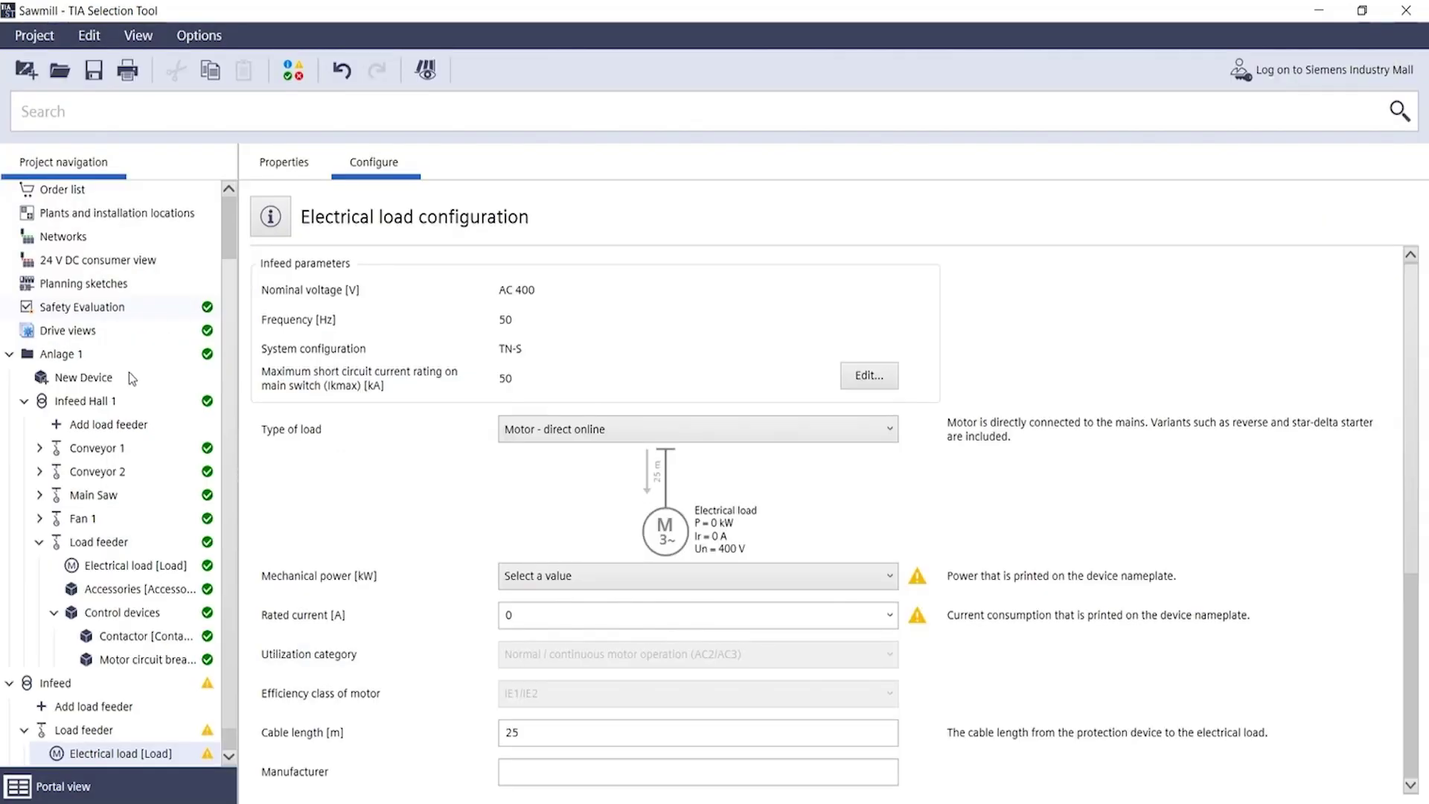
Step: View the new Infeed's single-feeder circuit, then return to Infeed Hall 1's circuit diagram
left_click(64, 689)
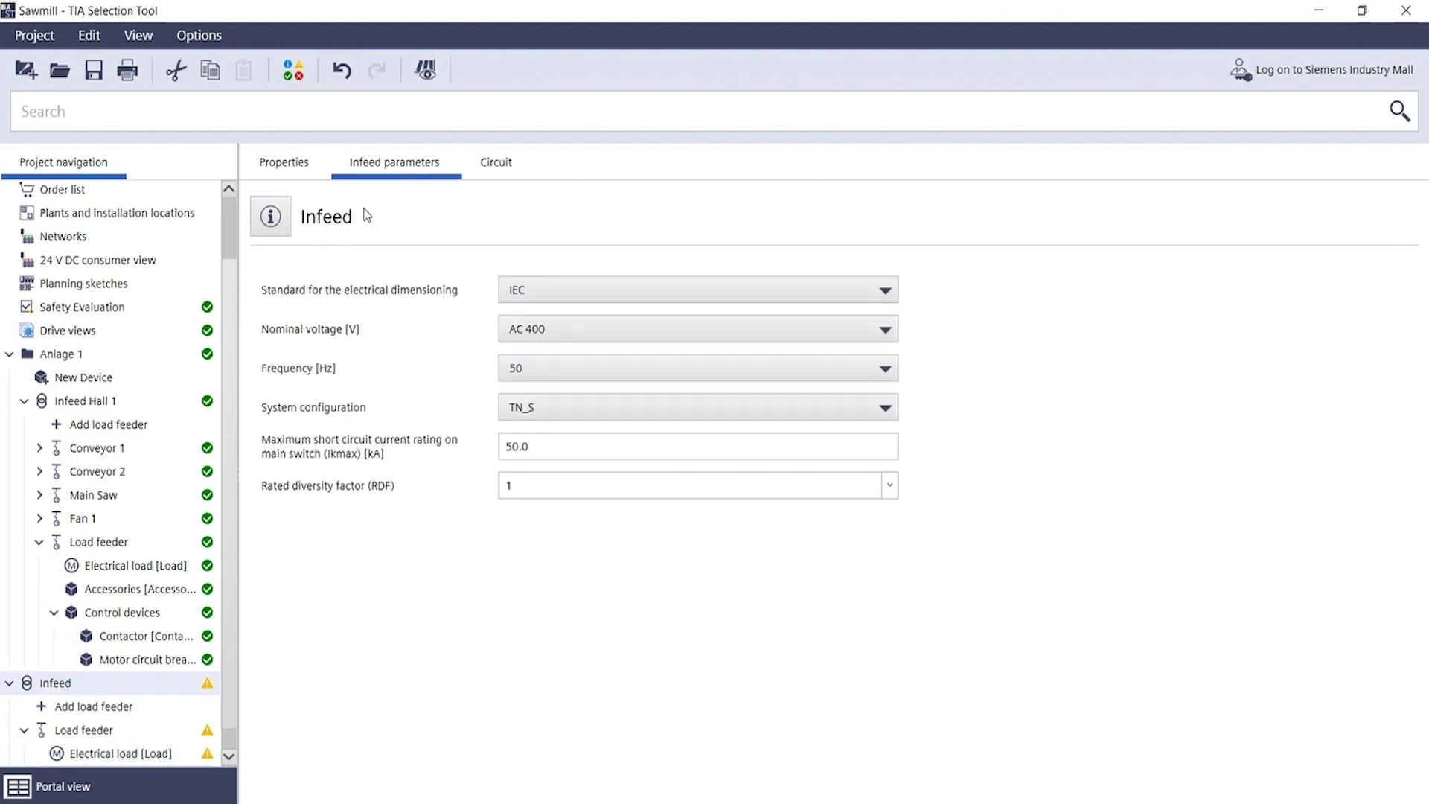
left_click(493, 166)
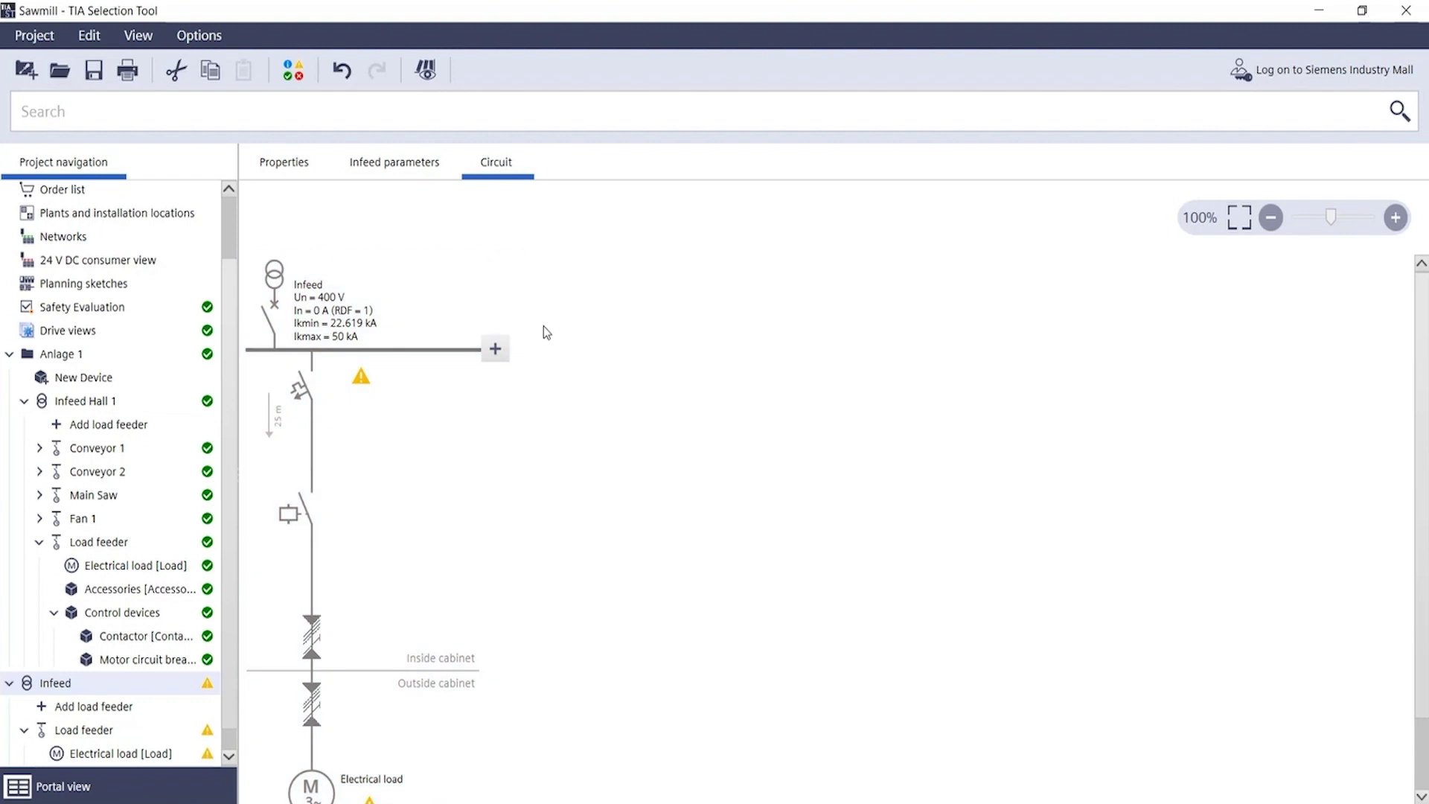
scroll(543, 326, "down", 2)
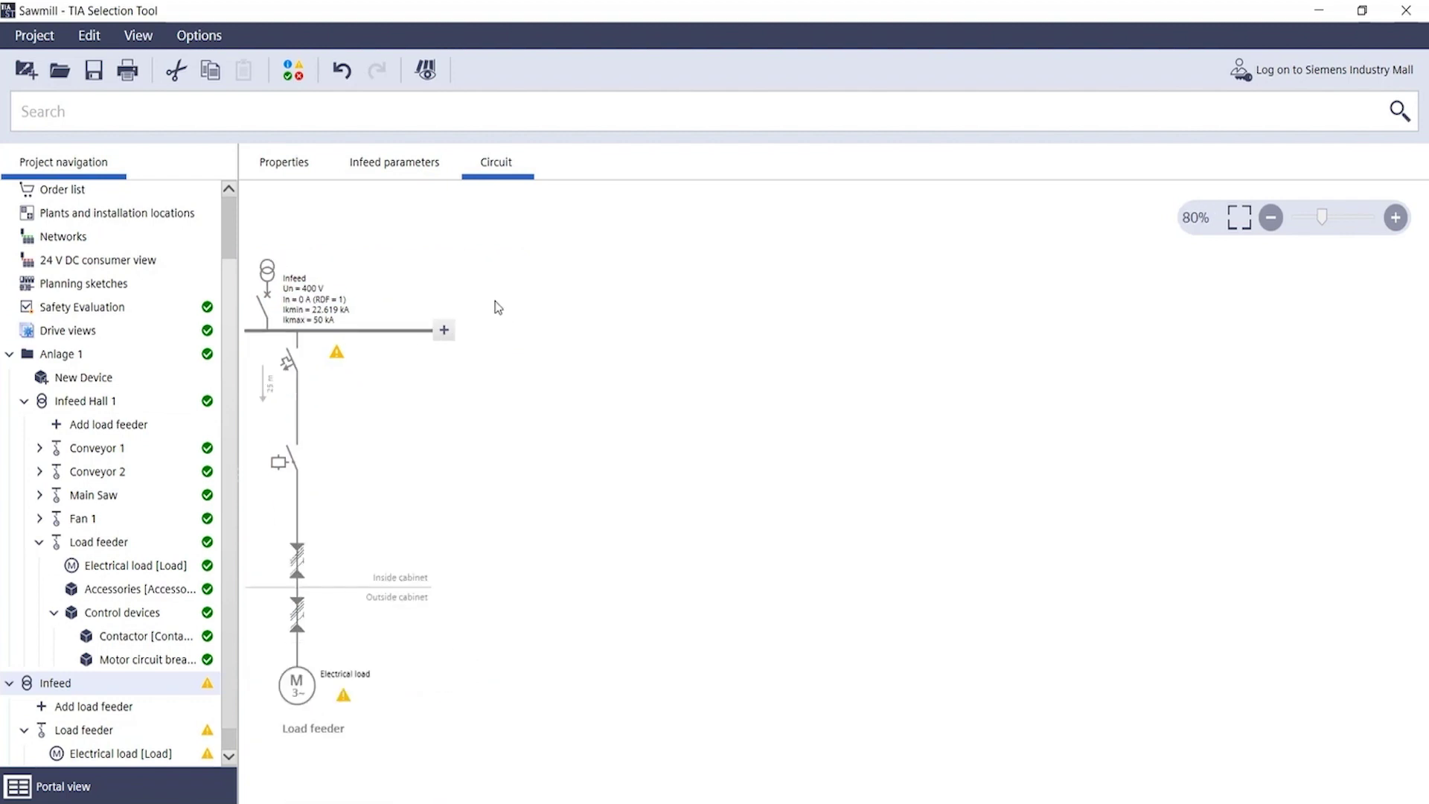
left_click(113, 403)
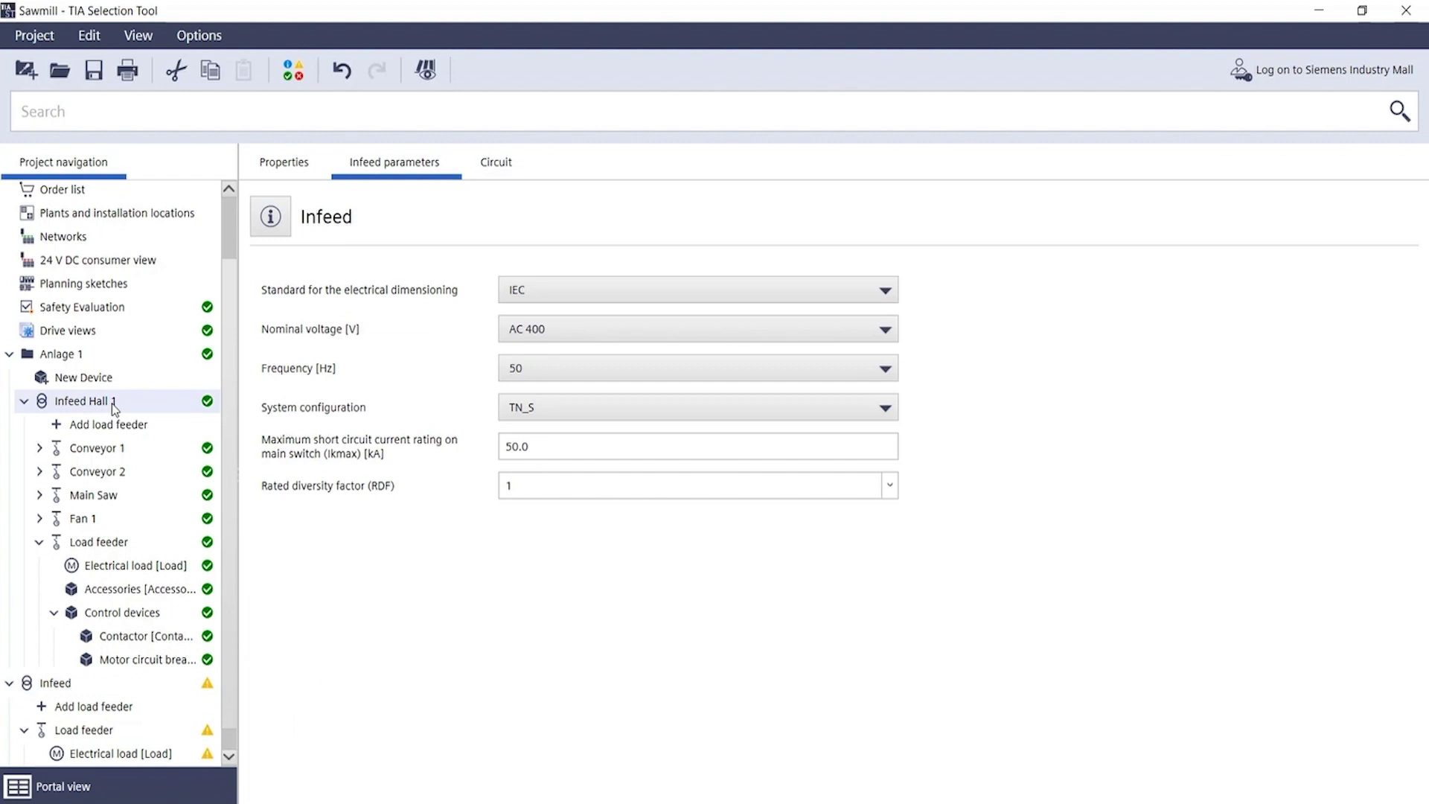
left_click(498, 163)
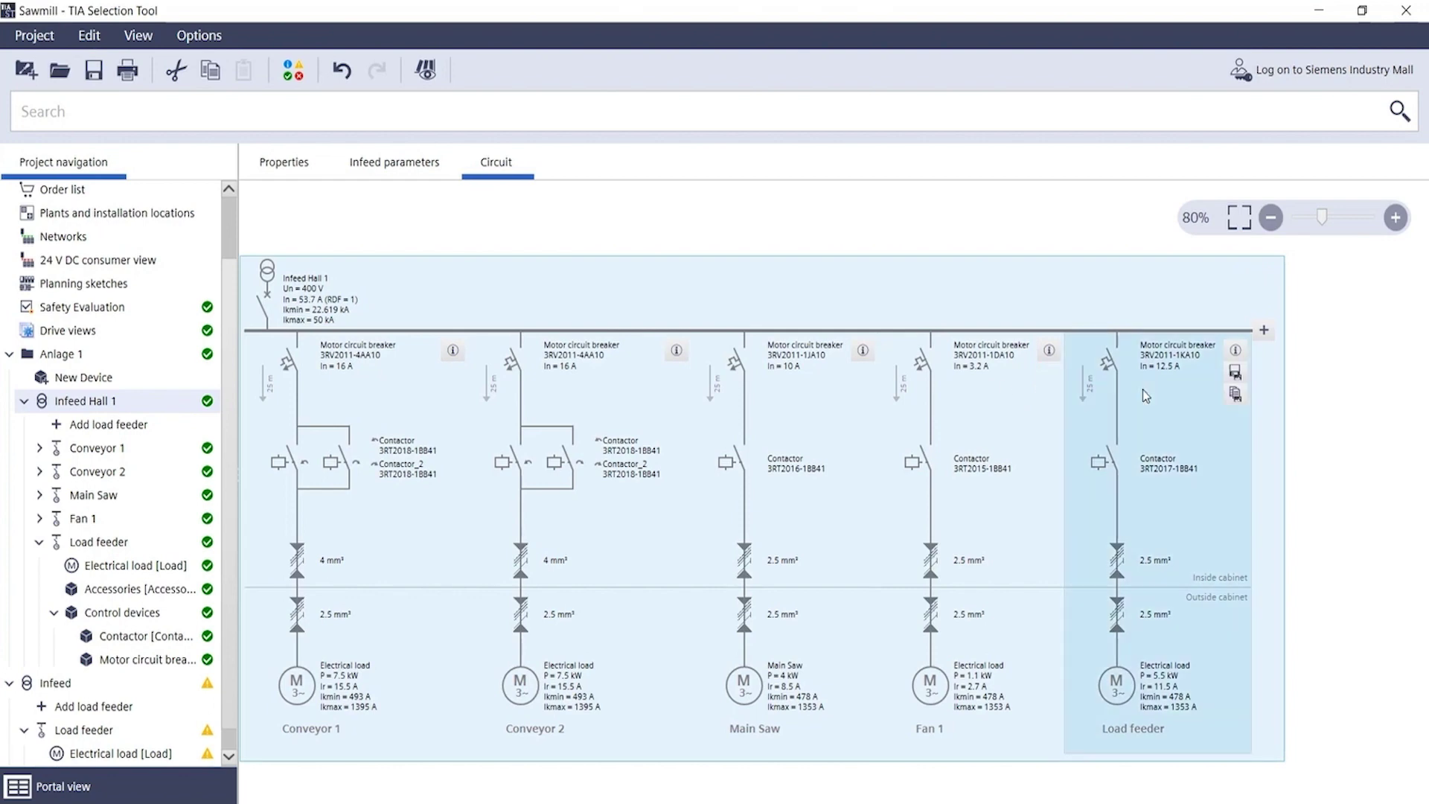
Step: Copy the 5.5 kW Load feeder and paste it as a sixth feeder on Infeed Hall 1
right_click(1142, 390)
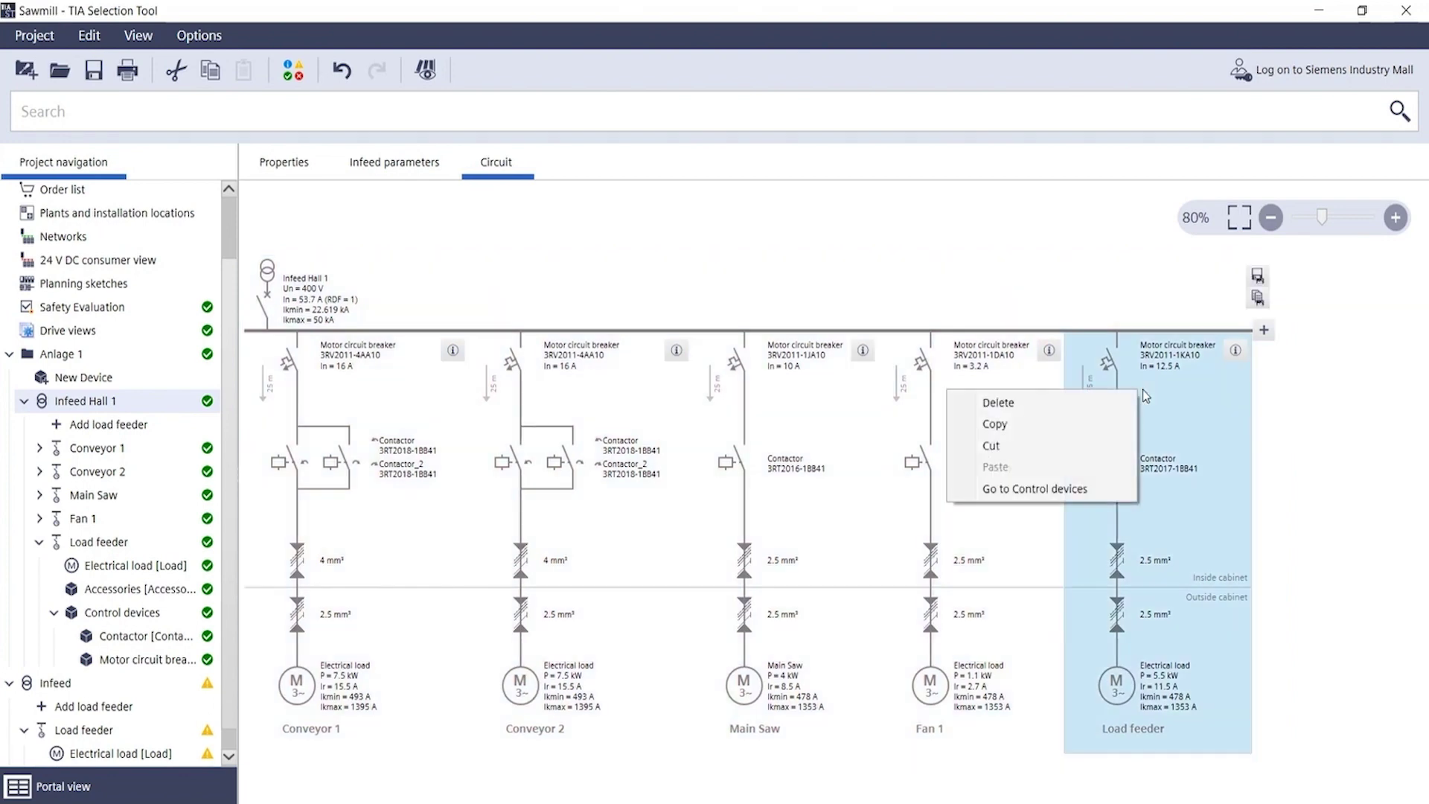
left_click(1077, 433)
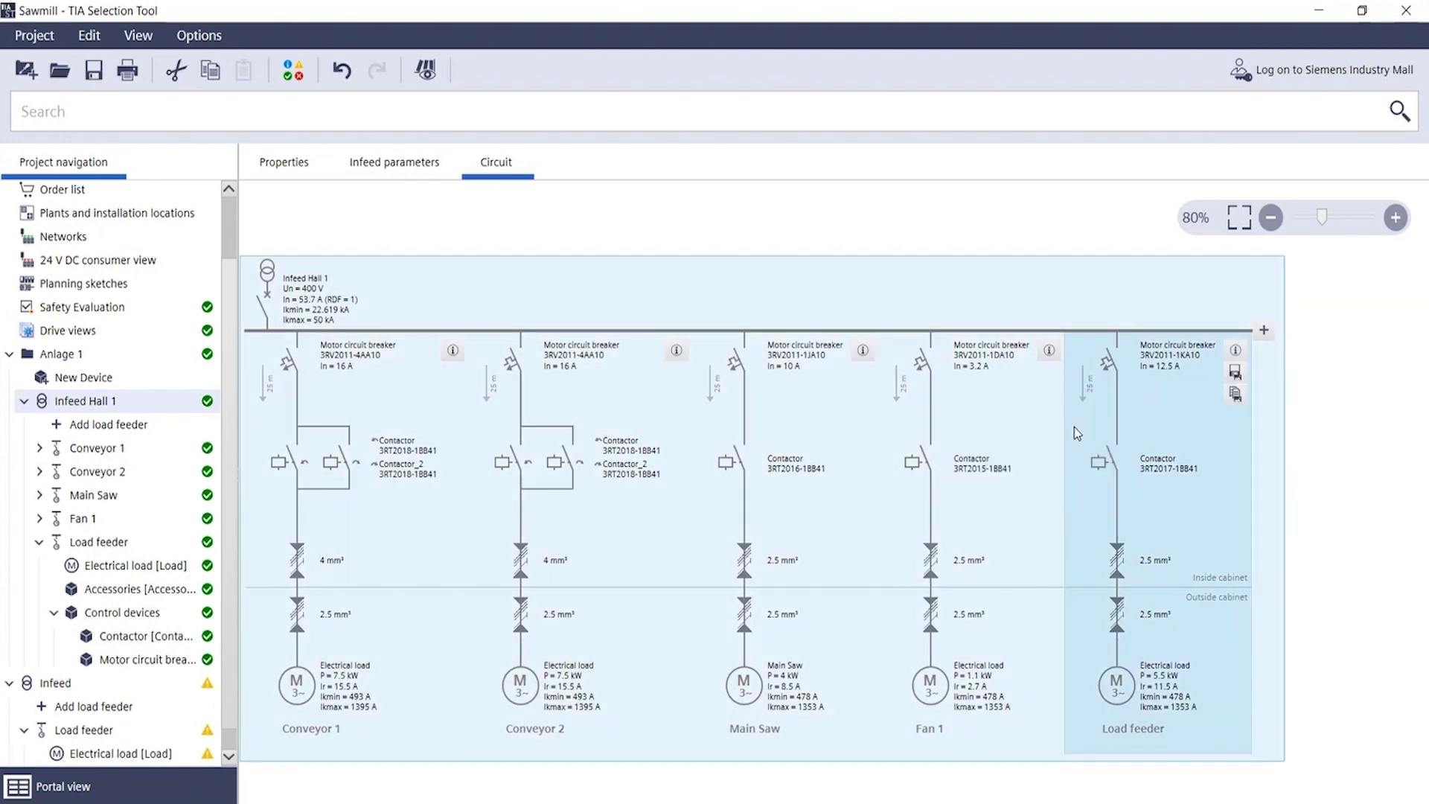
right_click(1265, 431)
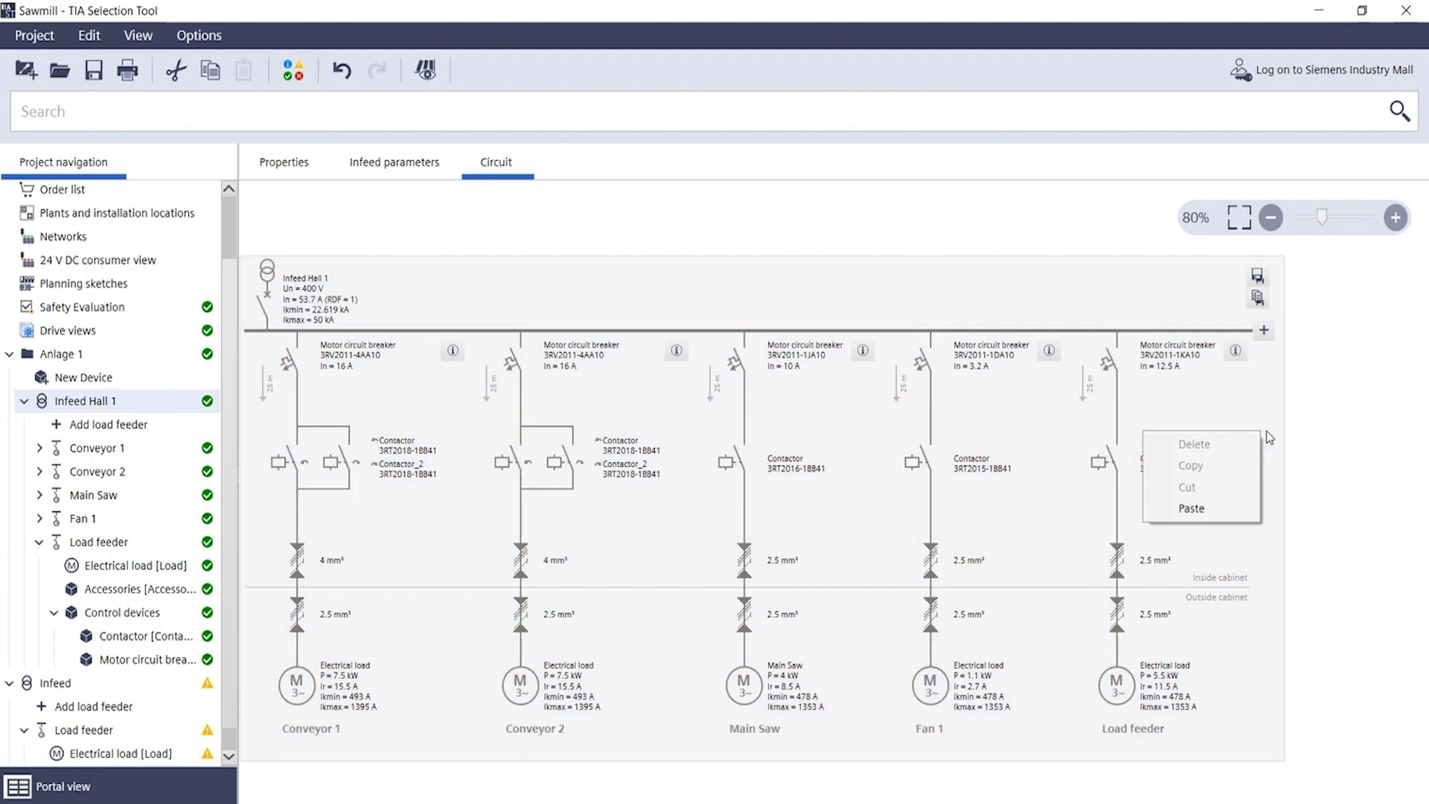
left_click(1215, 508)
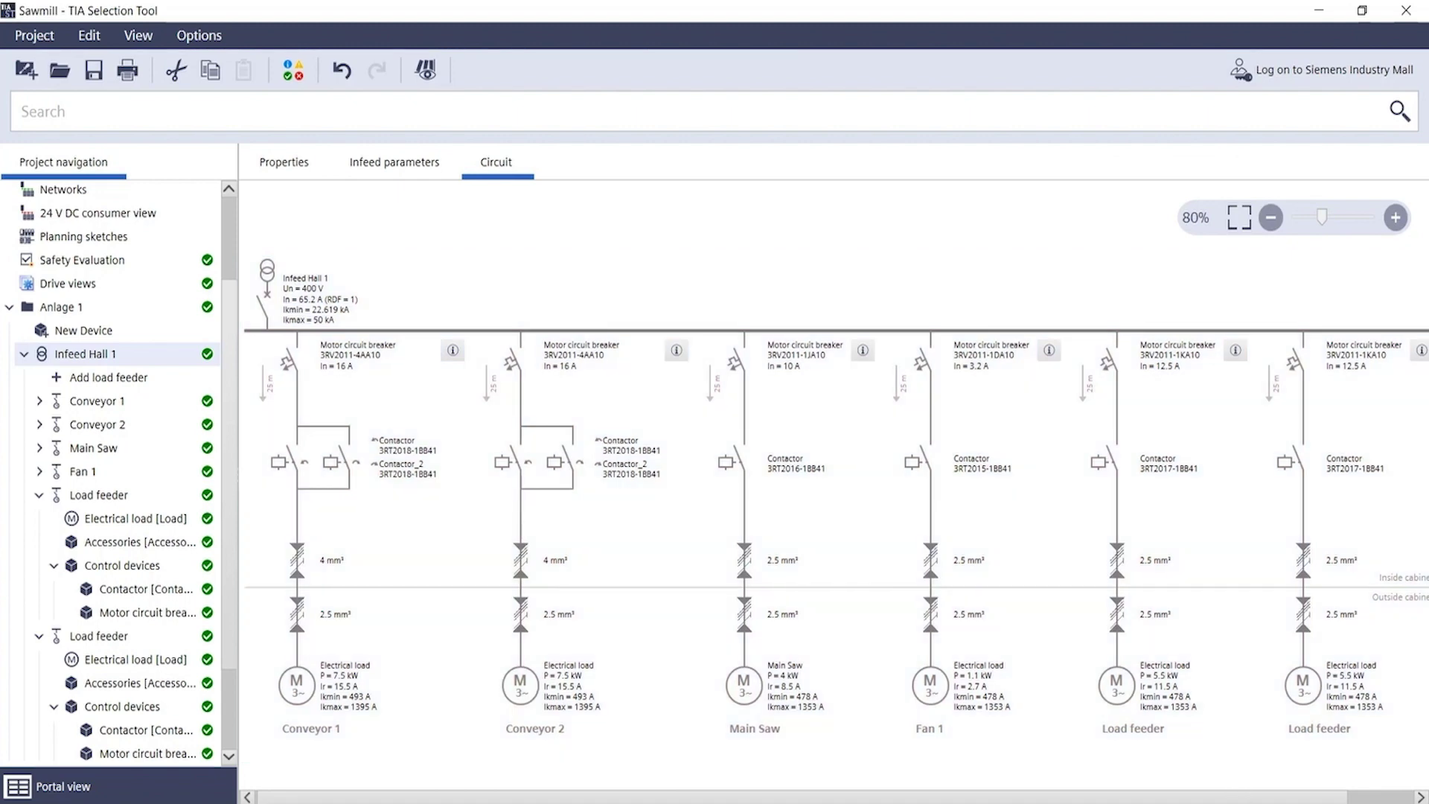
scroll(834, 530, "right", 2)
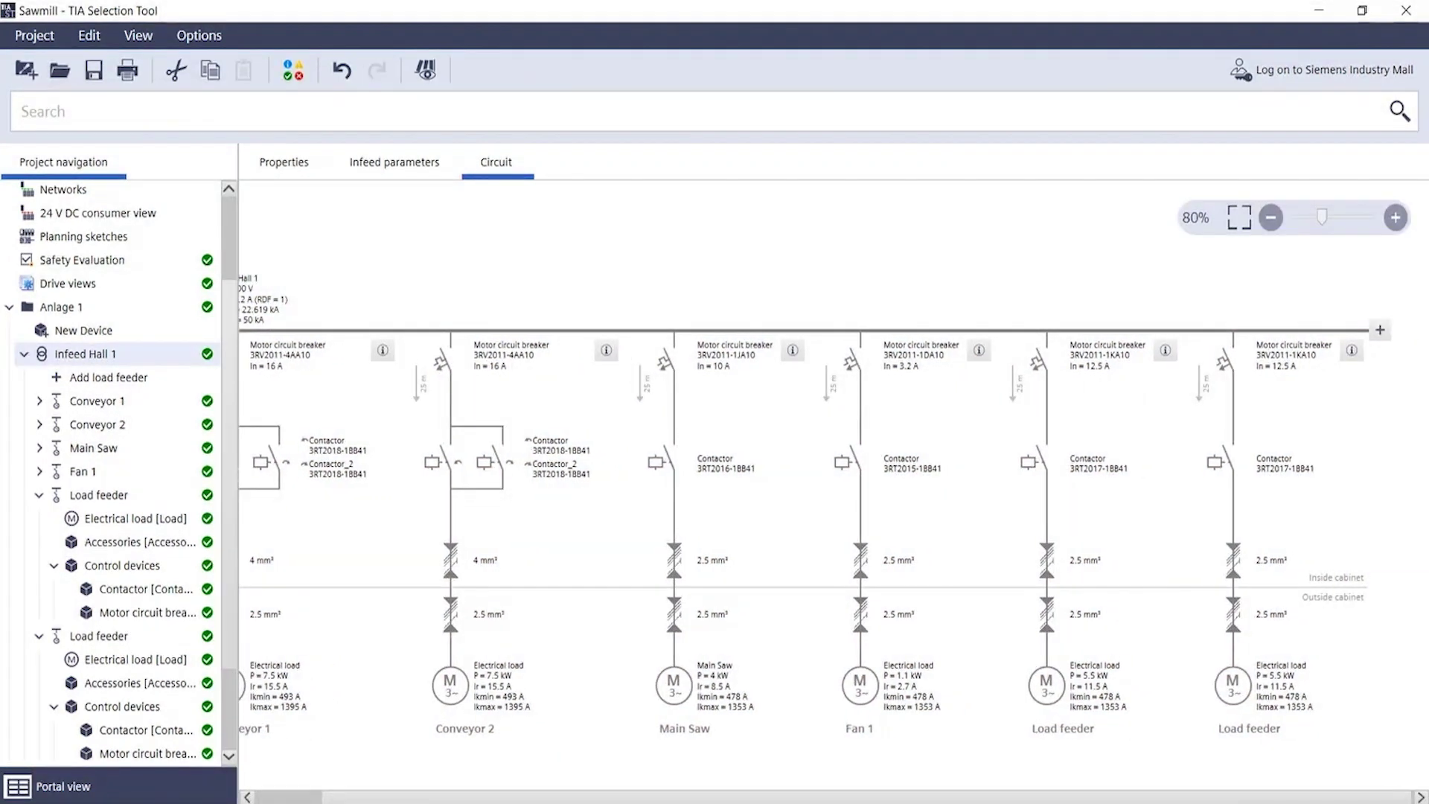
scroll(834, 530, "left", 2)
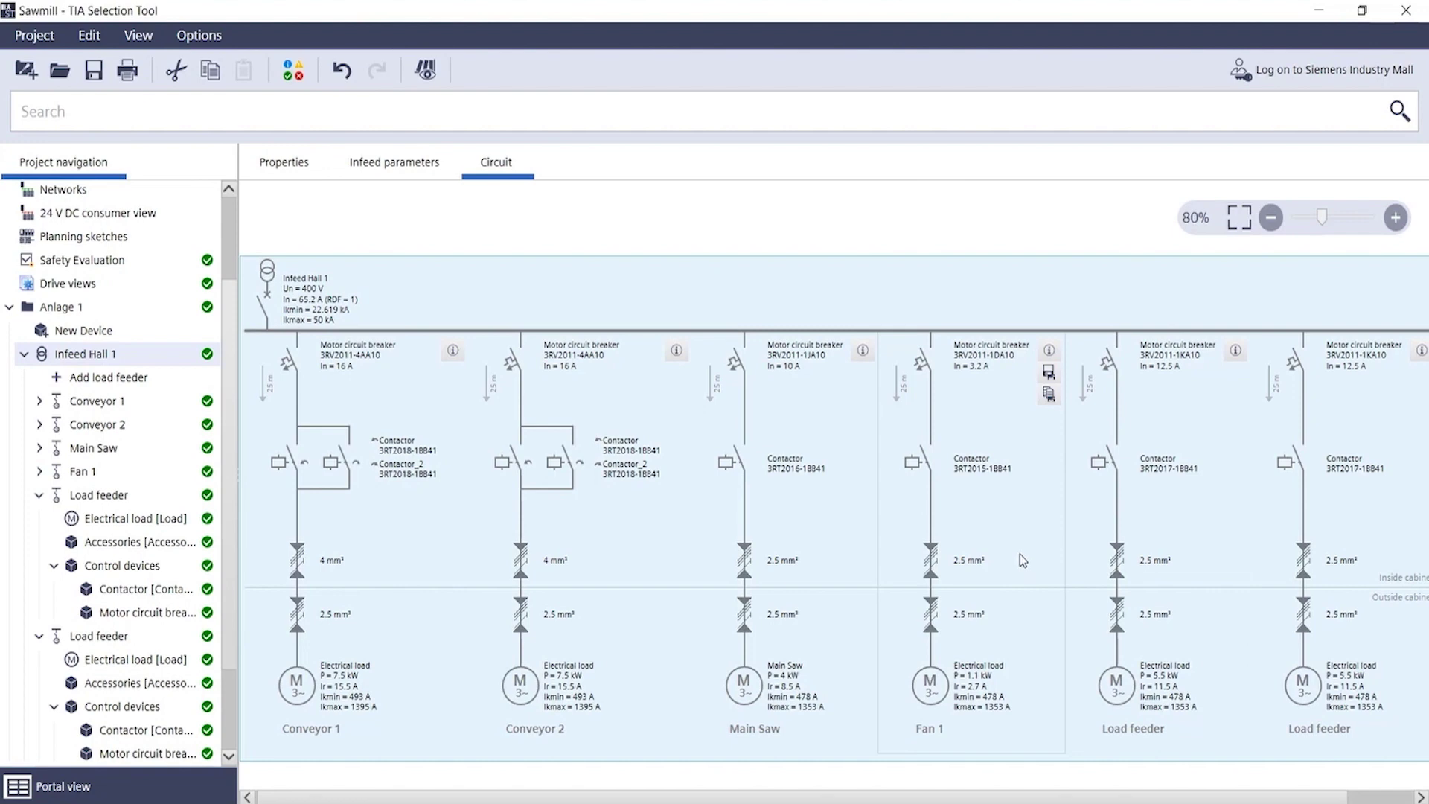
scroll(1020, 553, "down", 1)
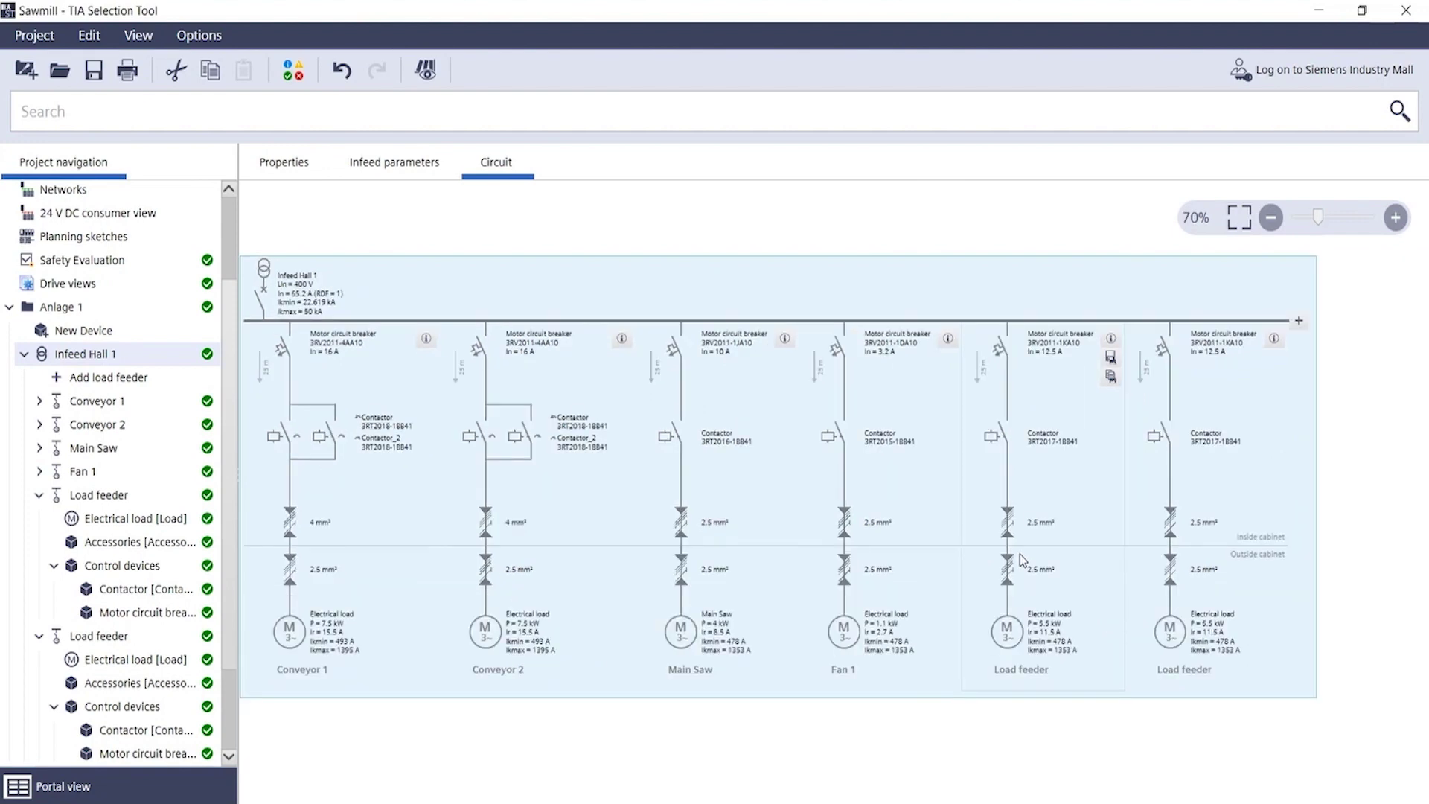